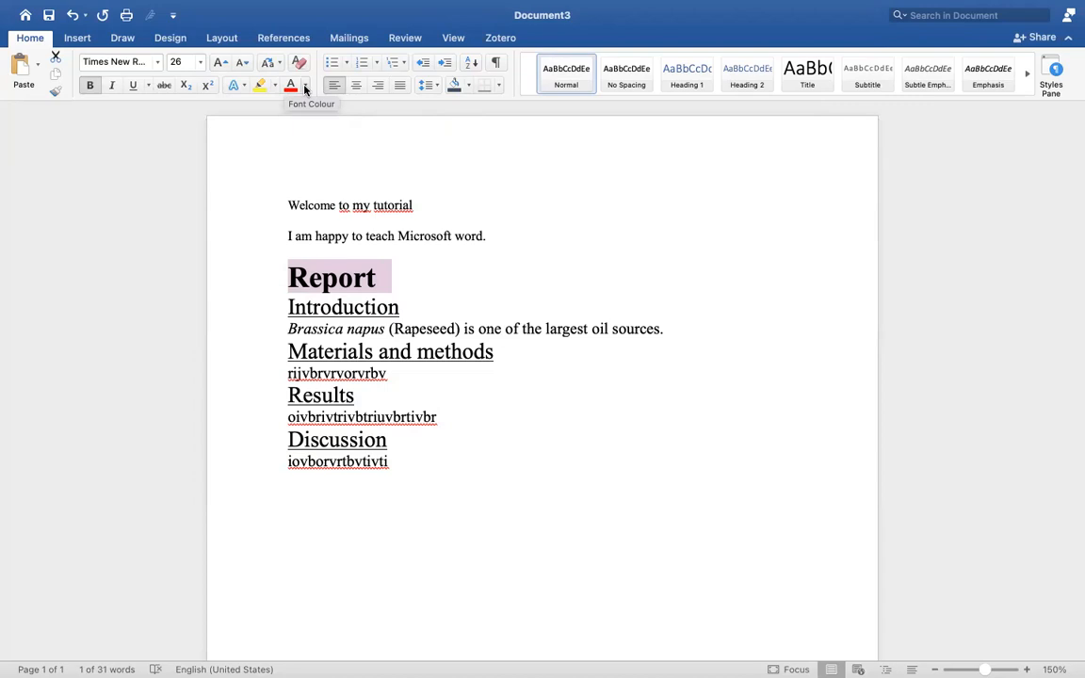
# Make 'Report' dark blue, then delete the two welcome lines and blank lines above it.
pyautogui.click(305, 89)
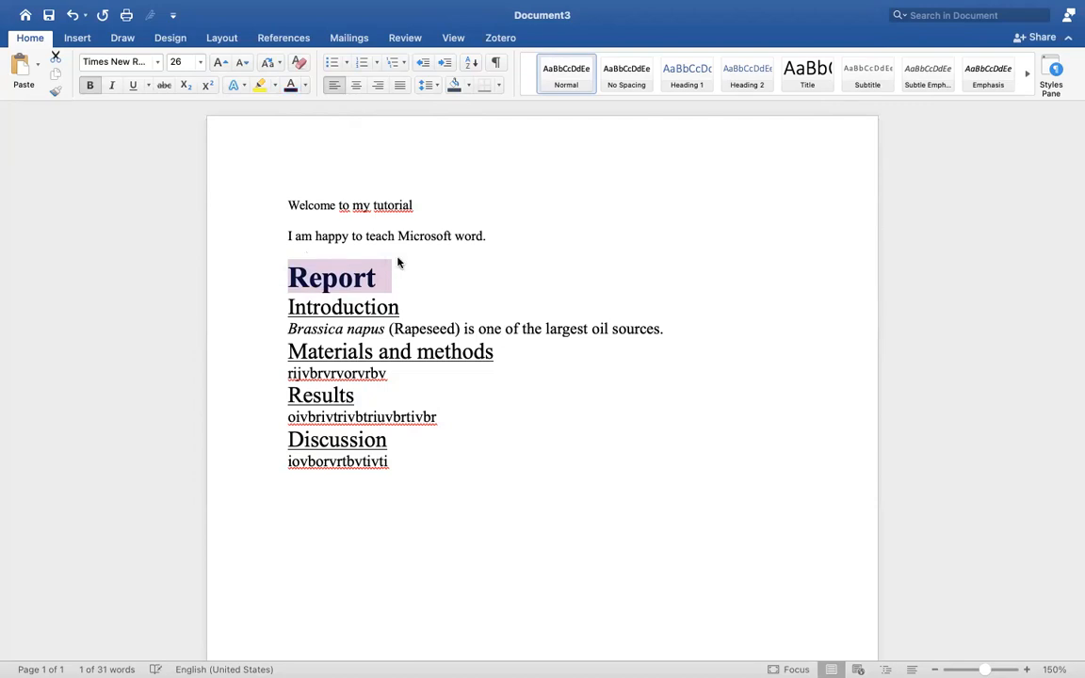
pyautogui.click(374, 275)
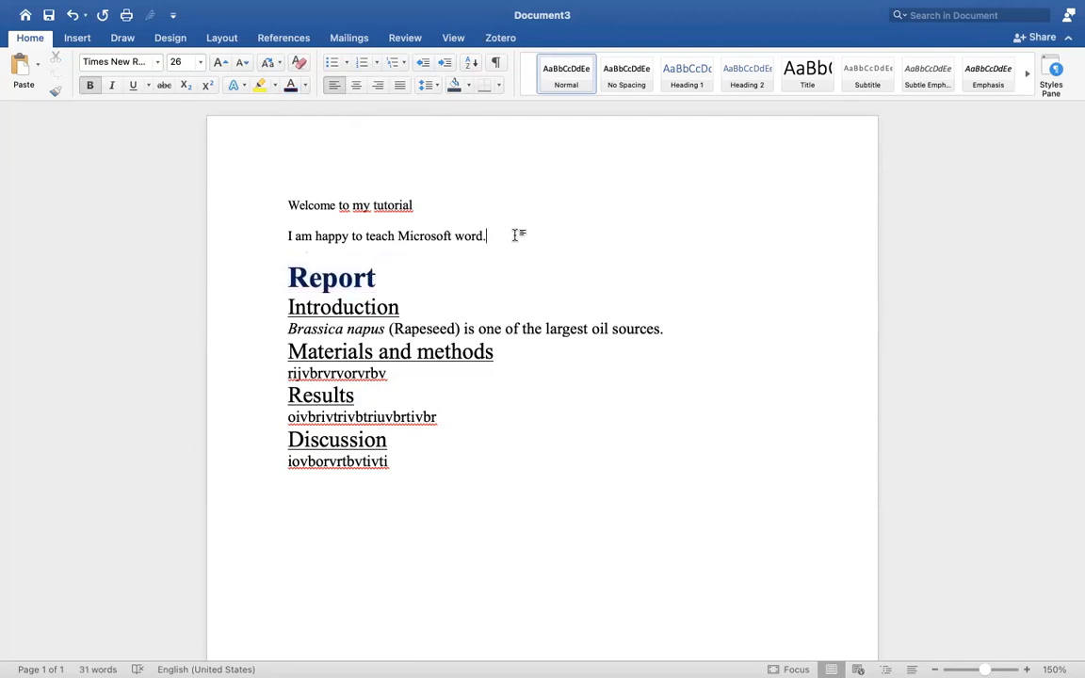
pyautogui.moveTo(496, 235); pyautogui.dragTo(291, 206)
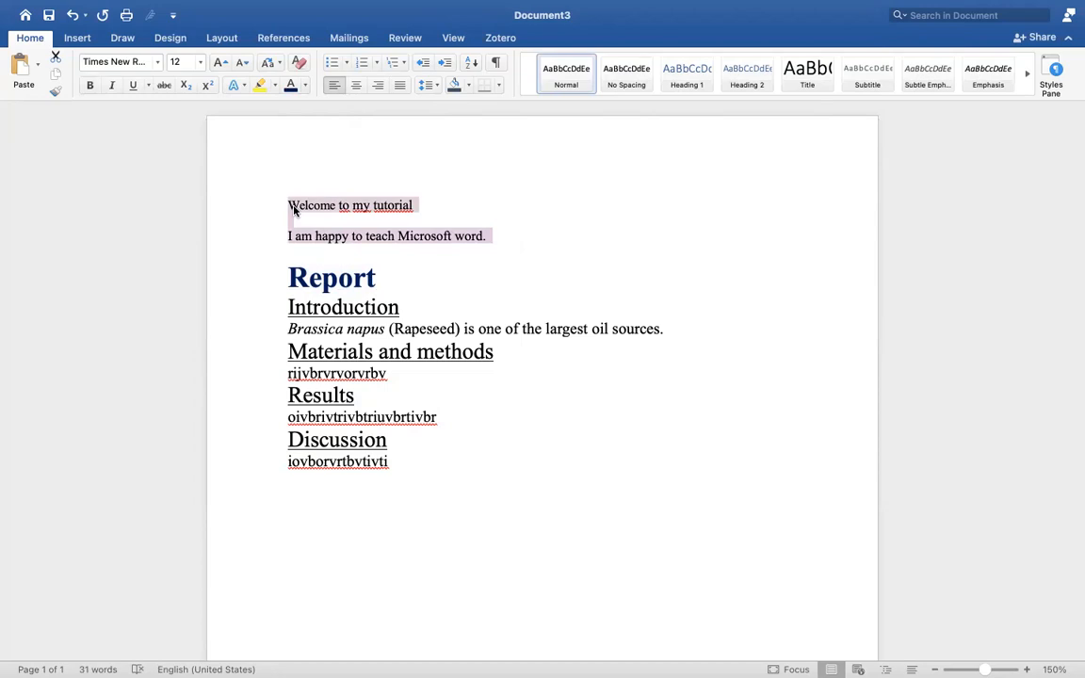
pyautogui.press('BackSpace')
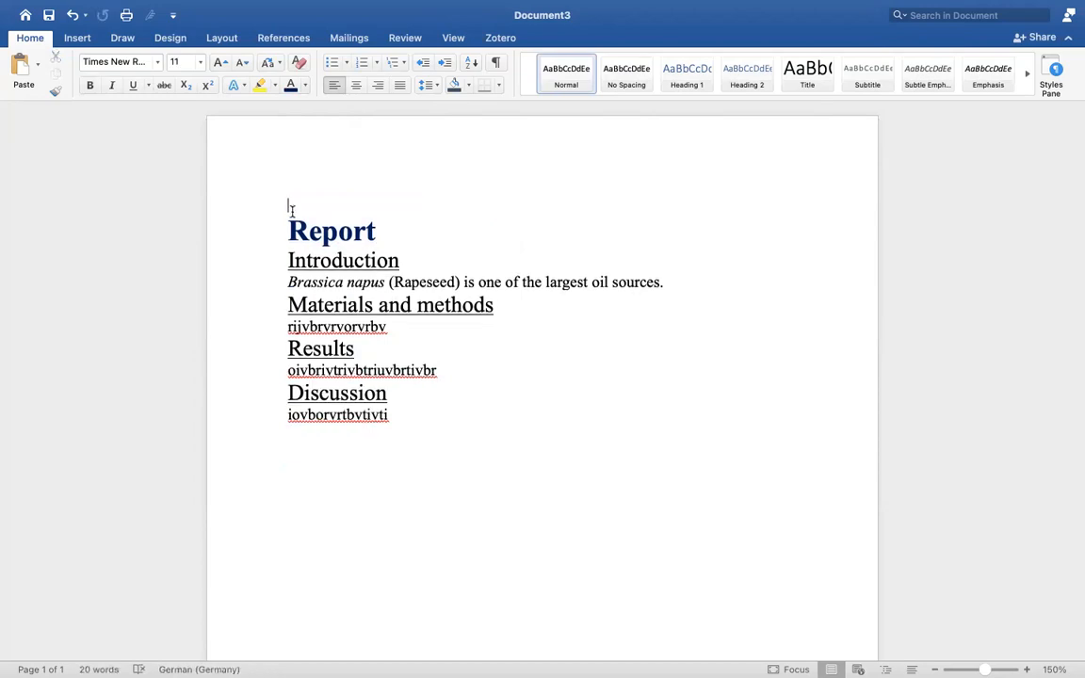
pyautogui.press('Down')
pyautogui.press('BackSpace')
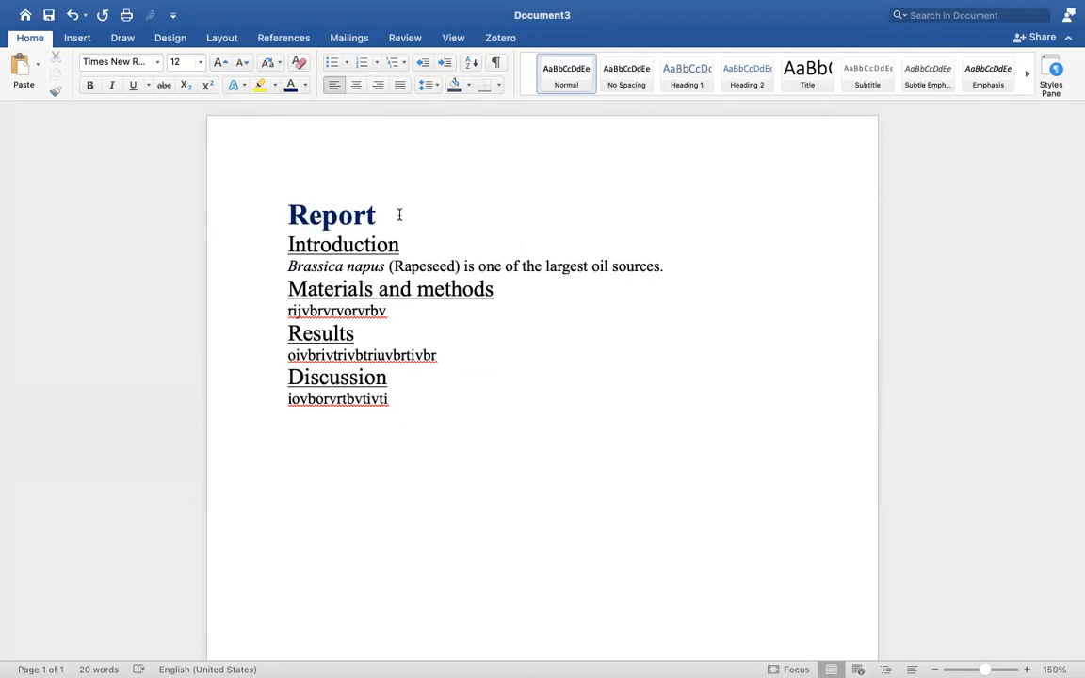
# Set heading font colours: Introduction green, Materials and methods orange, Results light blue, Discussion blue.
pyautogui.moveTo(394, 216); pyautogui.dragTo(288, 213)
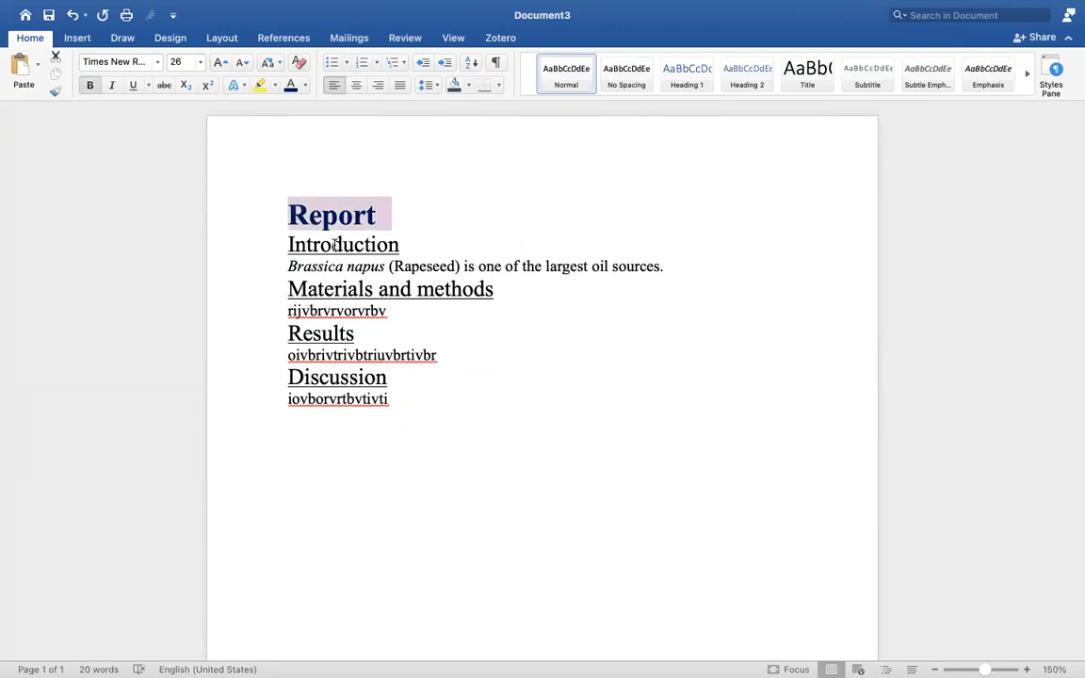
pyautogui.click(408, 247)
pyautogui.moveTo(406, 246); pyautogui.dragTo(284, 245)
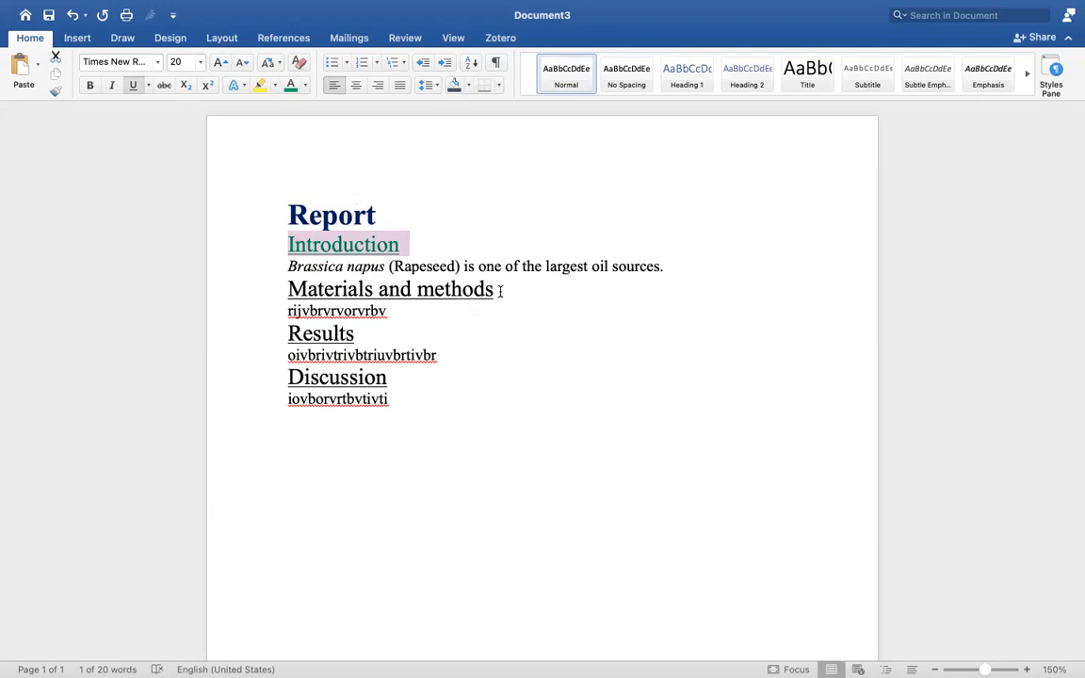
pyautogui.moveTo(500, 291); pyautogui.dragTo(288, 276)
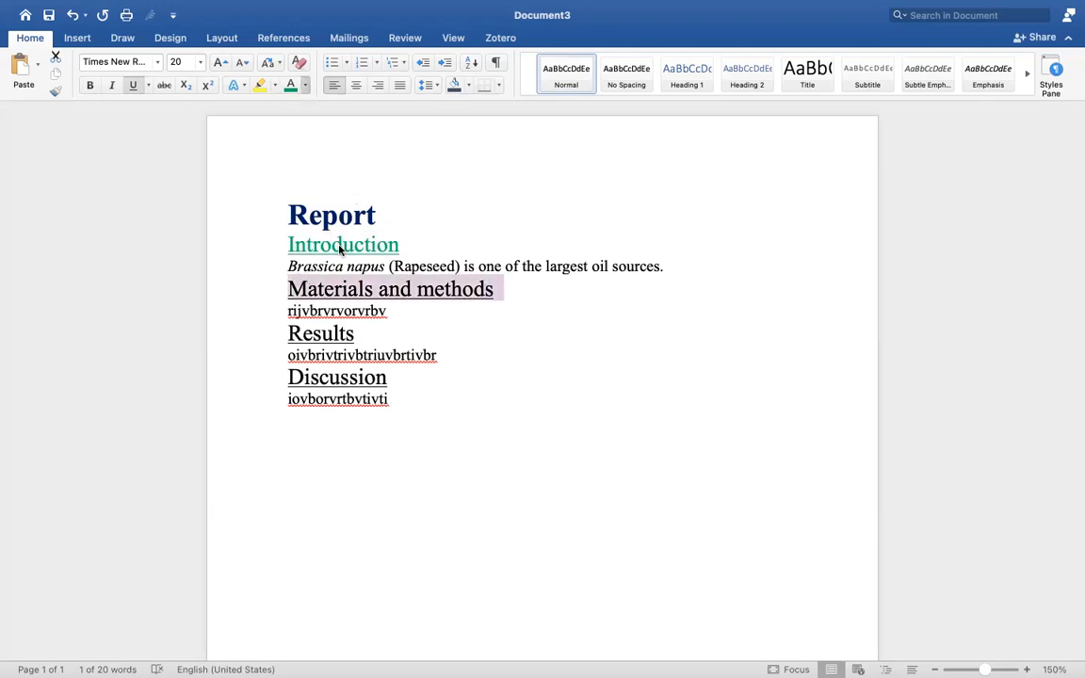
pyautogui.click(322, 255)
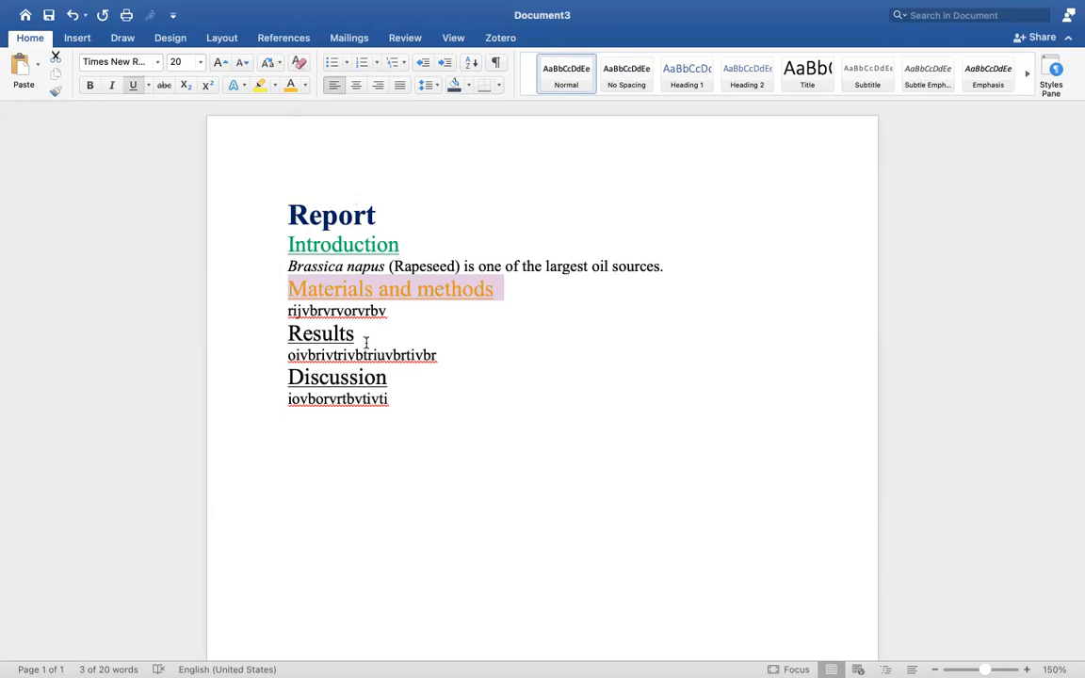
pyautogui.moveTo(365, 343); pyautogui.dragTo(285, 341)
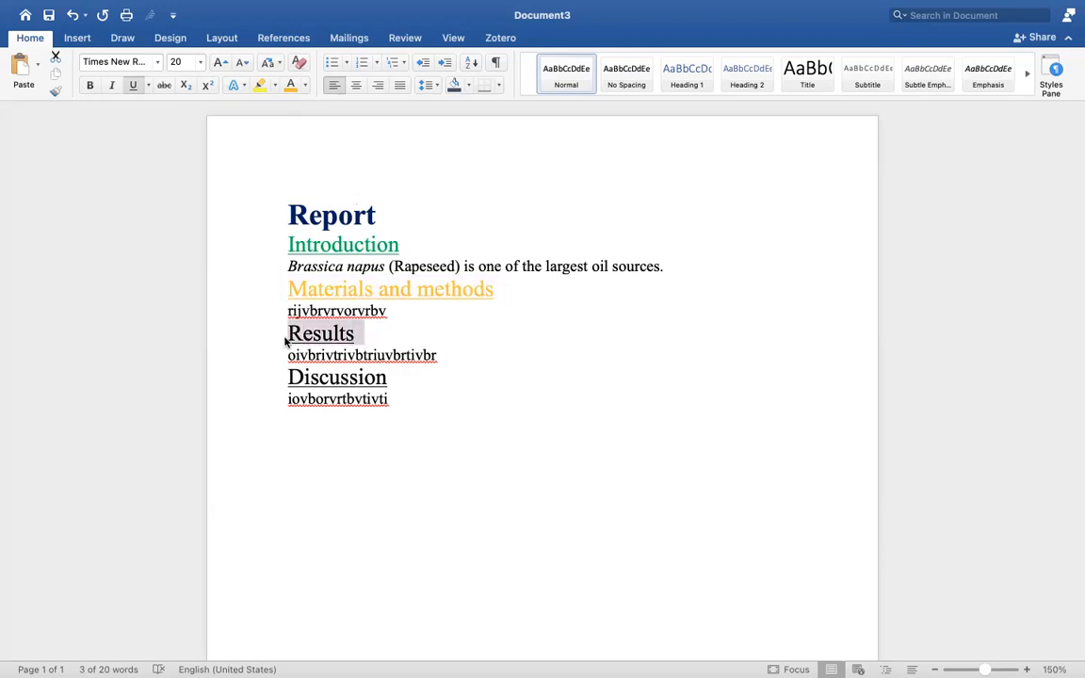
pyautogui.click(379, 255)
pyautogui.moveTo(400, 376); pyautogui.dragTo(286, 376)
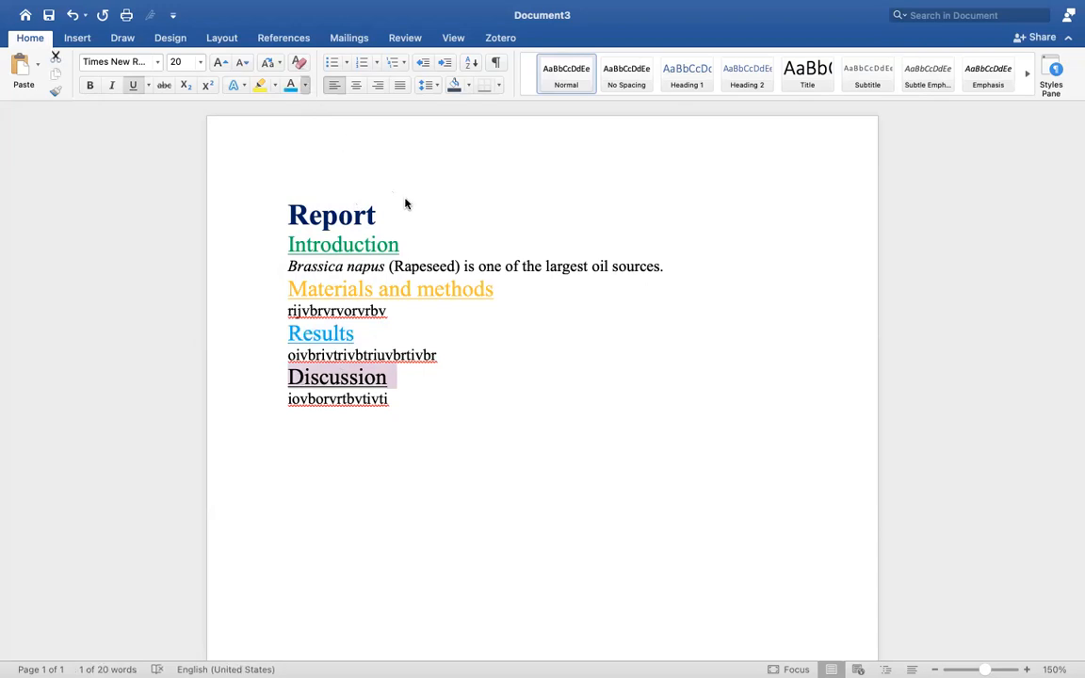
pyautogui.click(479, 416)
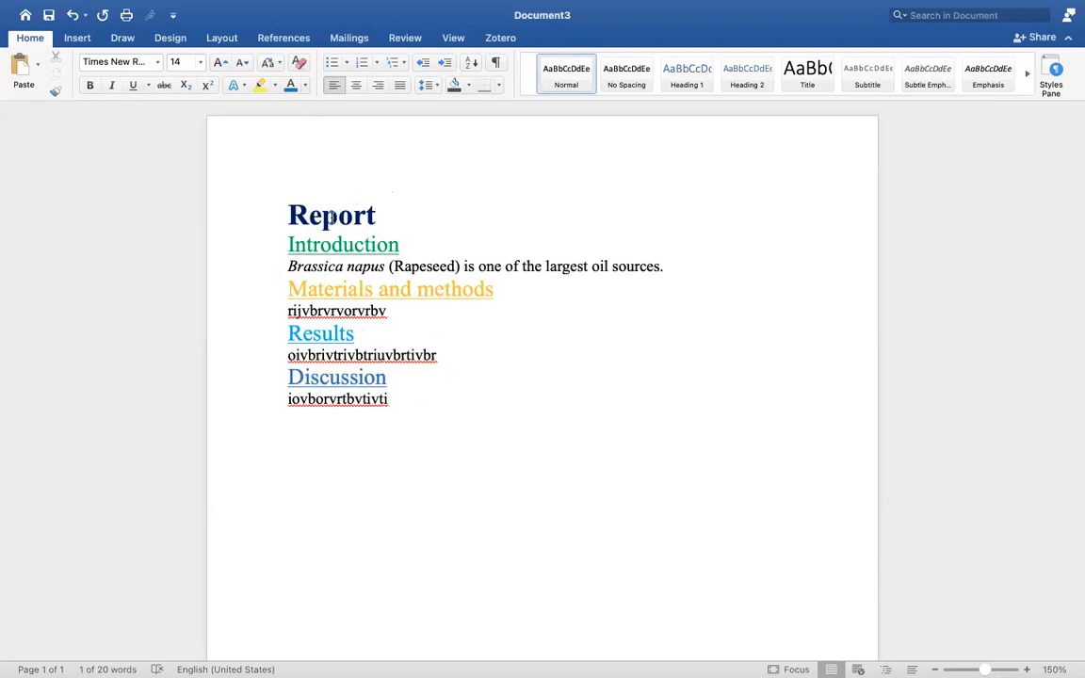
pyautogui.click(361, 244)
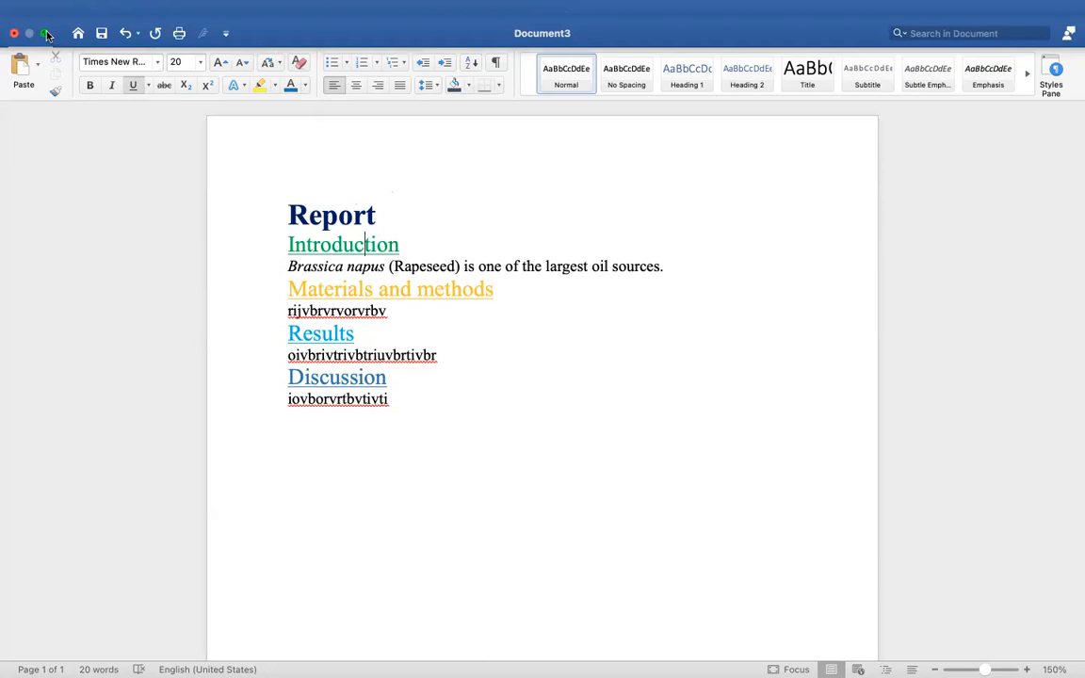
pyautogui.moveTo(47, 35)
pyautogui.click(47, 35)
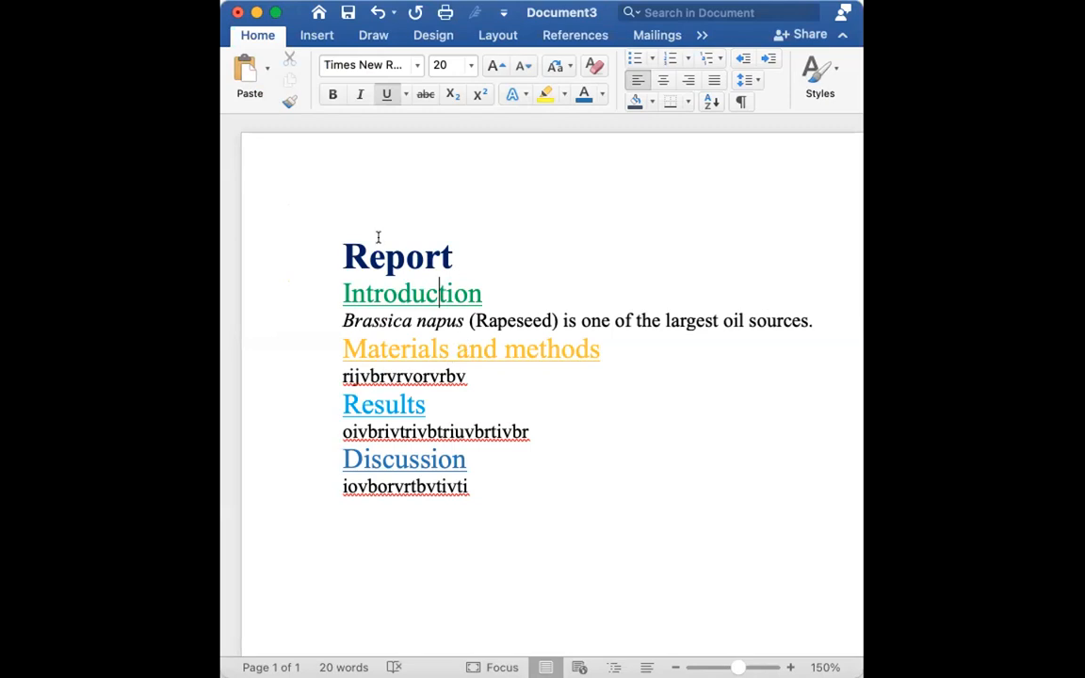
pyautogui.click(479, 537)
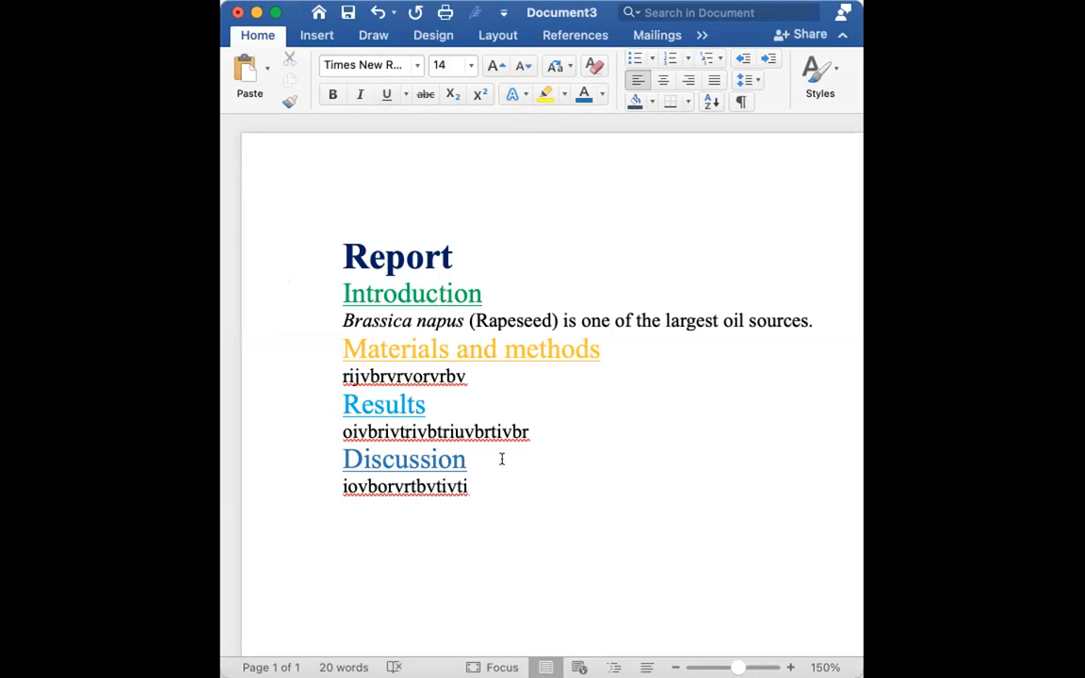
pyautogui.click(276, 11)
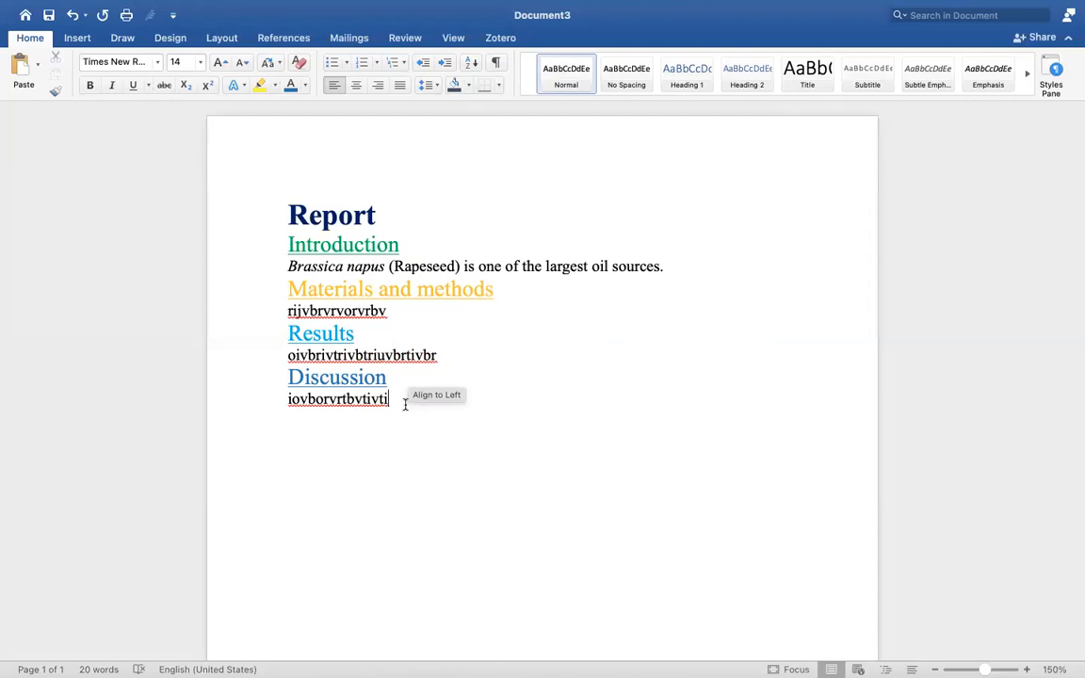
# Set the font colour from Introduction to the document end to Automatic black.
pyautogui.moveTo(405, 403); pyautogui.dragTo(289, 245)
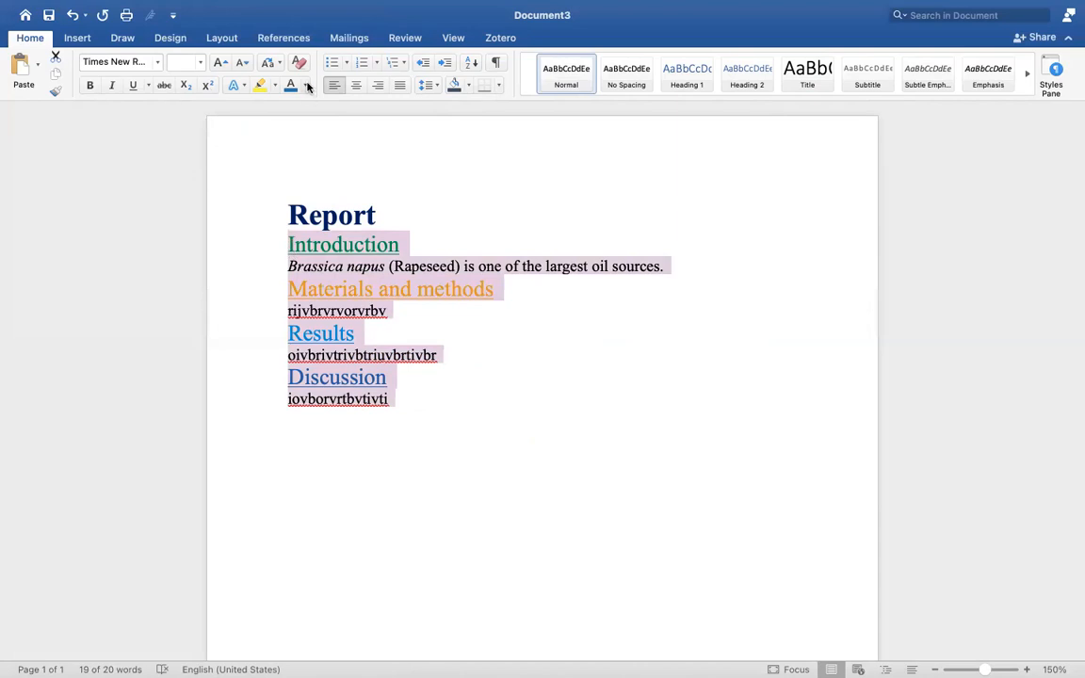
pyautogui.click(309, 153)
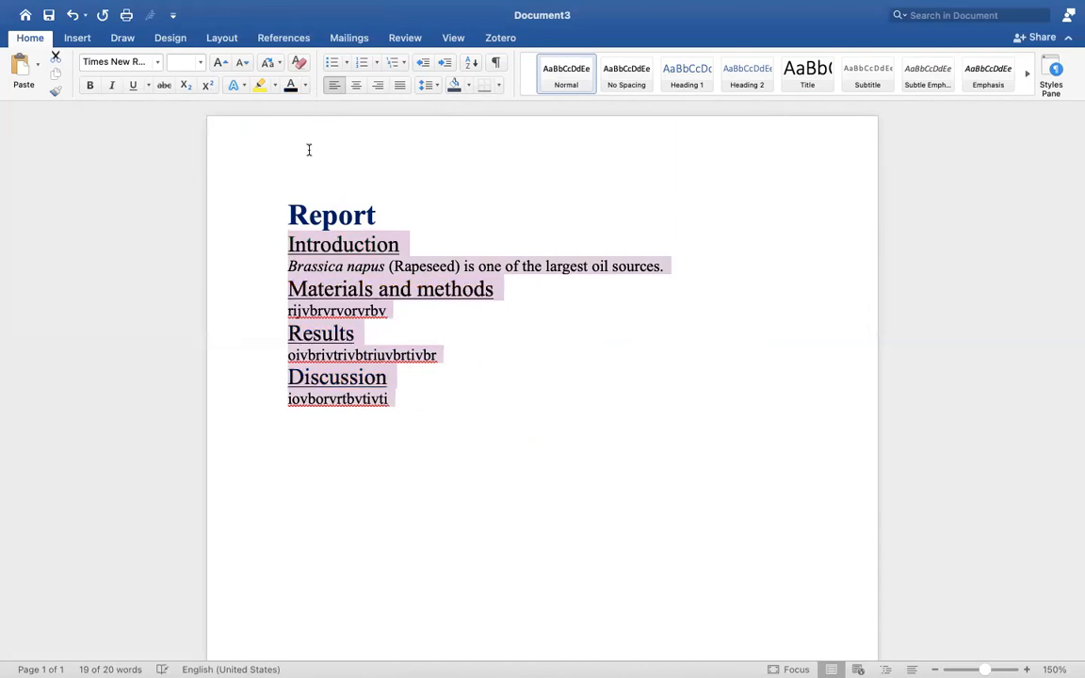
pyautogui.click(377, 355)
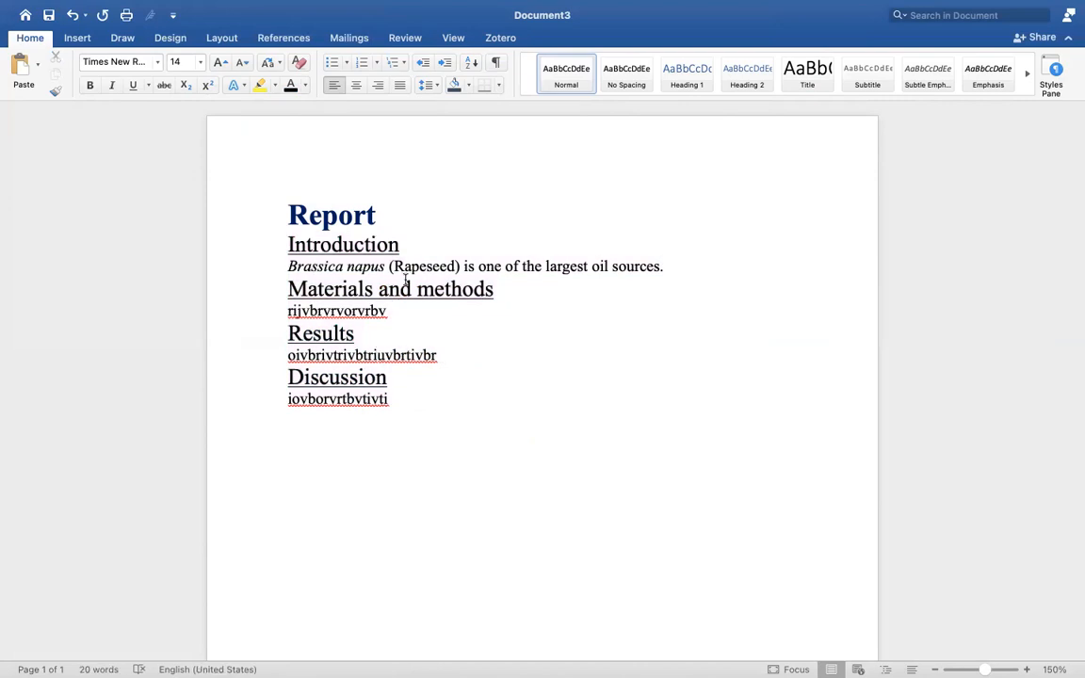
pyautogui.click(376, 216)
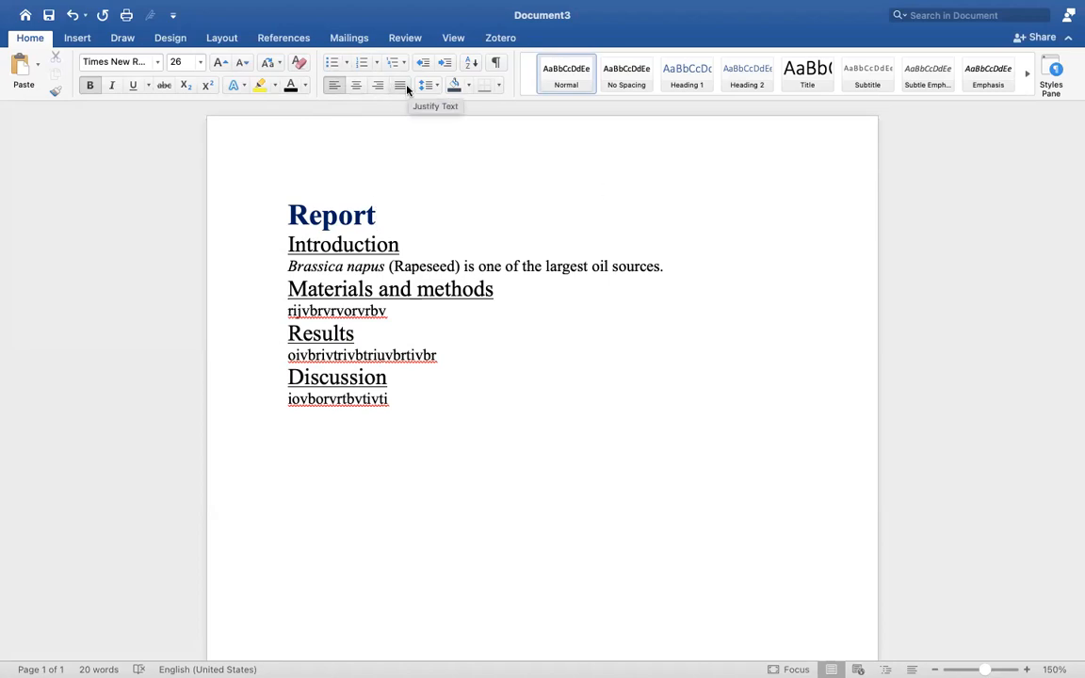
# Append filler text to the Introduction paragraph and remove the stray space before 'sources'.
pyautogui.click(684, 268)
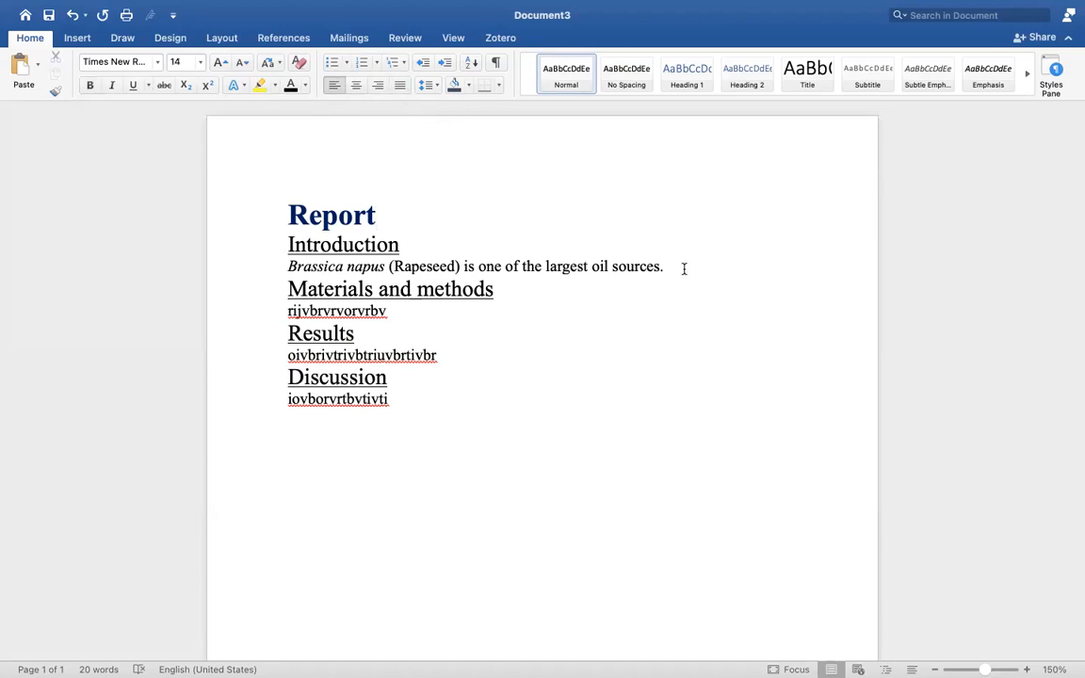
pyautogui.write('bfvfbvirbofvfjvfdjbcdsc')
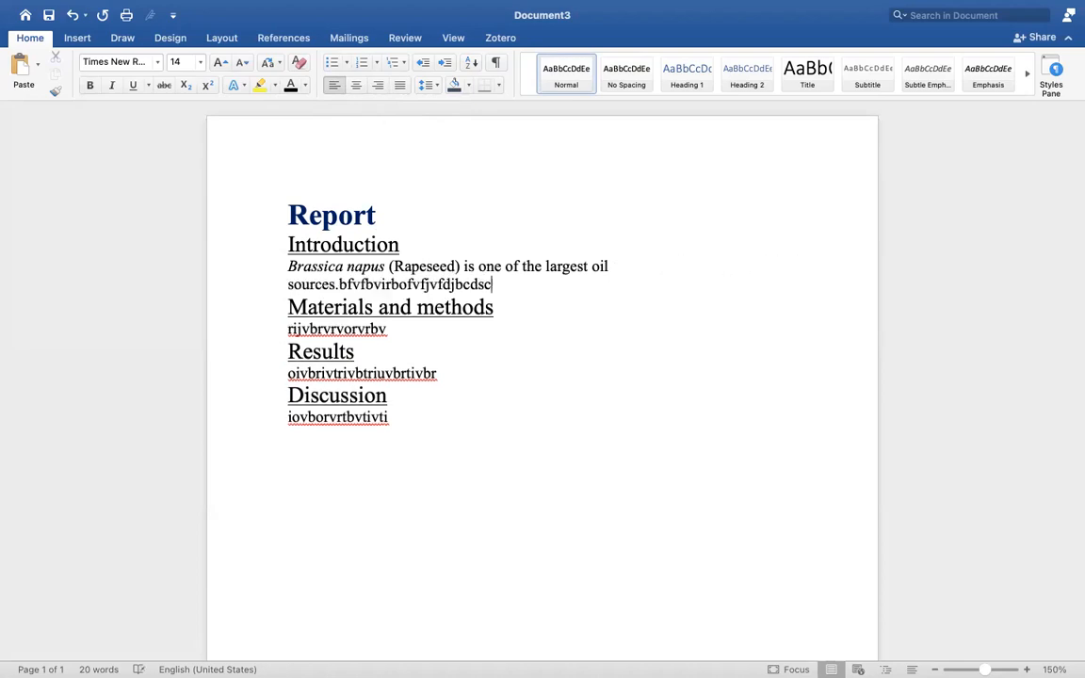
pyautogui.write('idsvdvjdsvbovbovbljvfdv9euv')
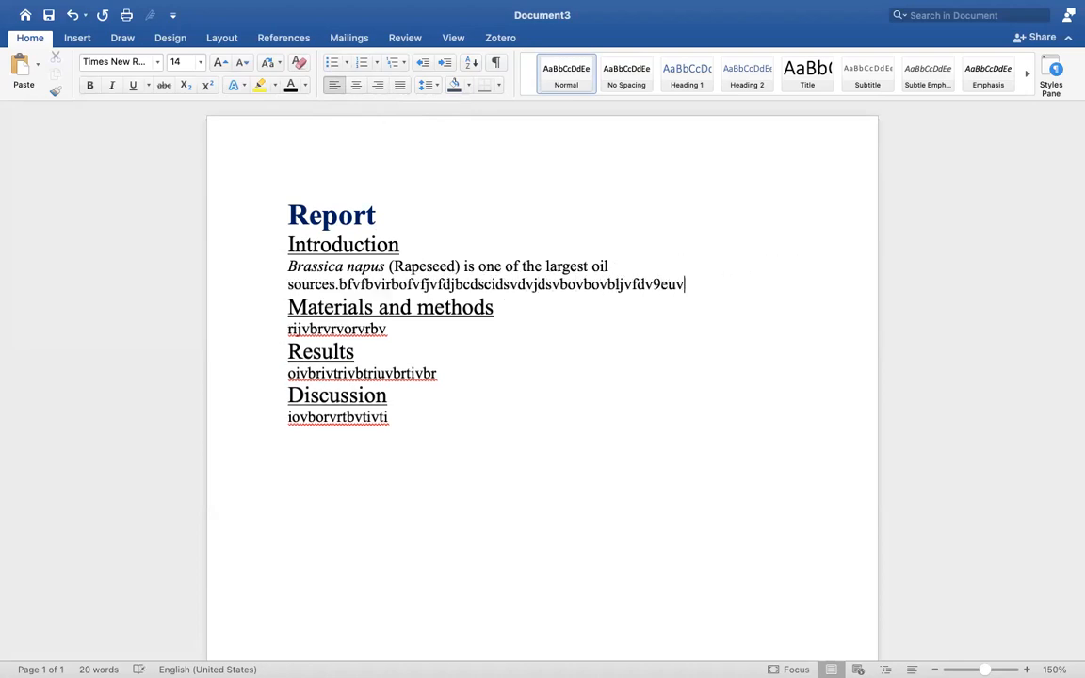
pyautogui.write('ervoifiofhvifehvuiehnvibeuvre')
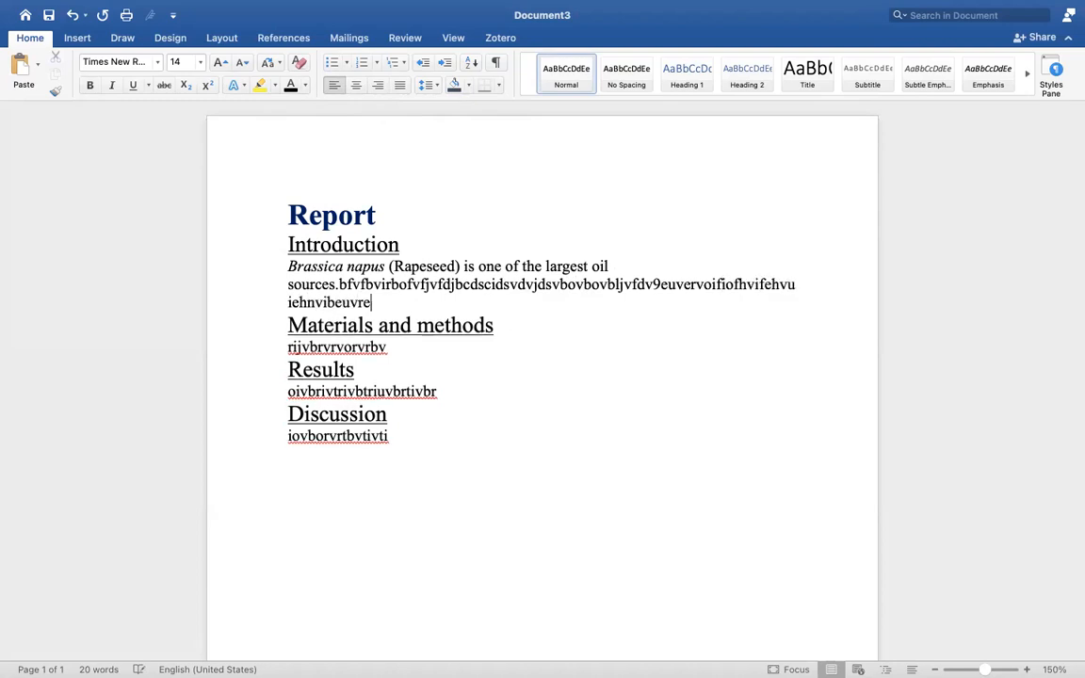
pyautogui.write('biebvreberbvurebvflvbevb')
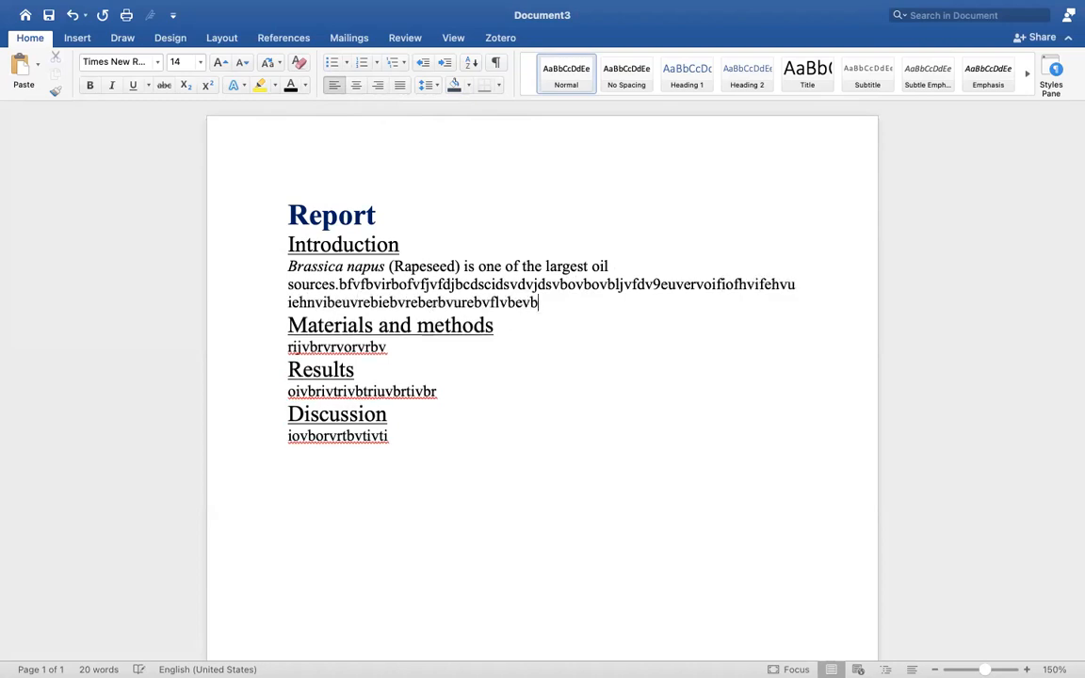
pyautogui.write('oebfrobfejnfbvnoboh')
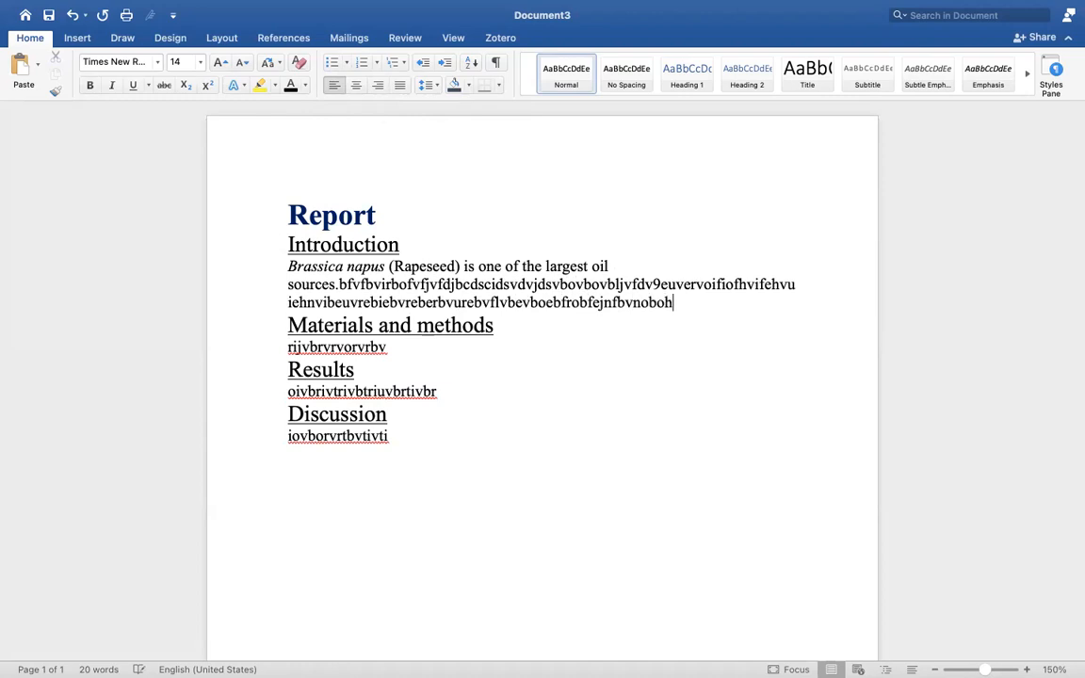
pyautogui.write('efoibhoihboihebofboefnbionboifenb')
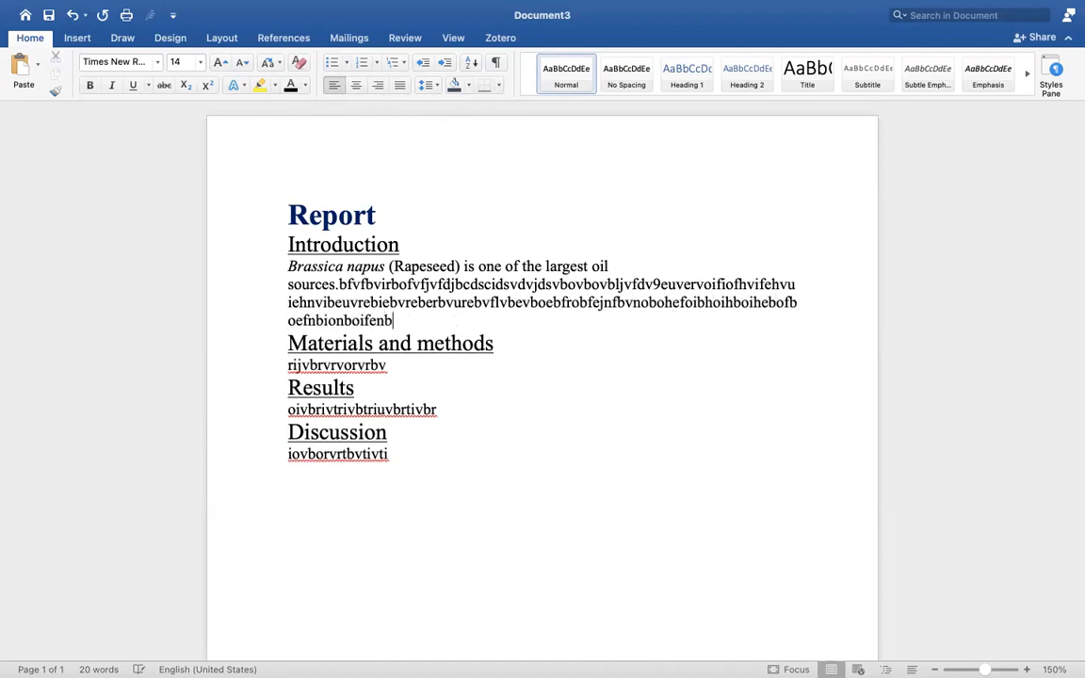
pyautogui.write('flnbornbokfnbofnbonkfnborbh')
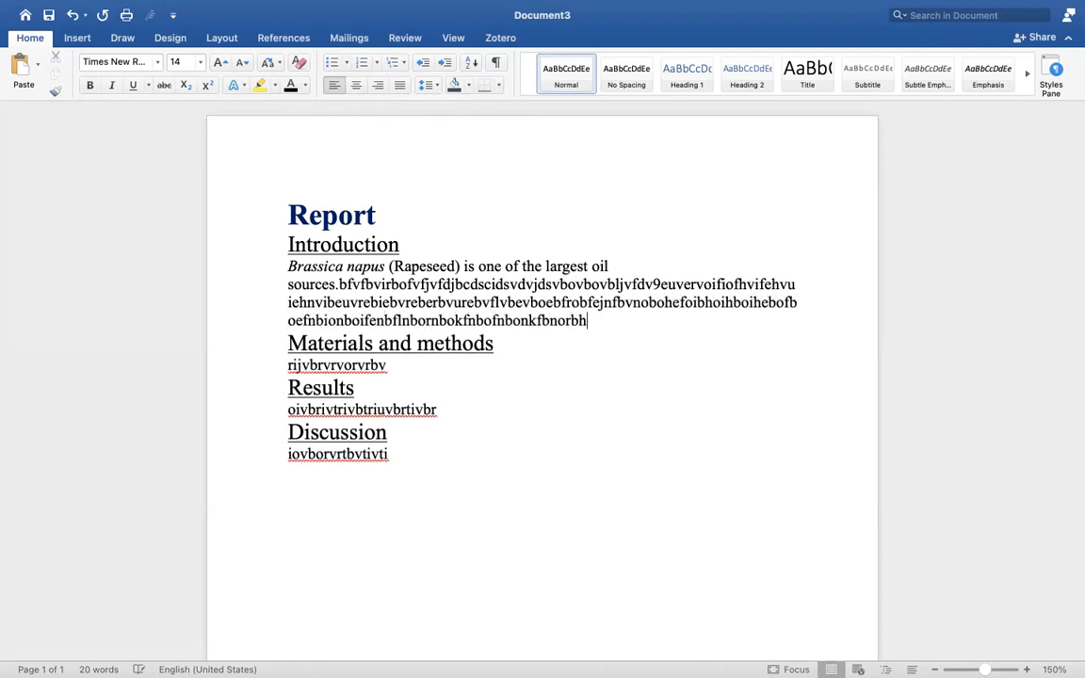
pyautogui.write('ionnofnbtrobnfnborgnbnoibob')
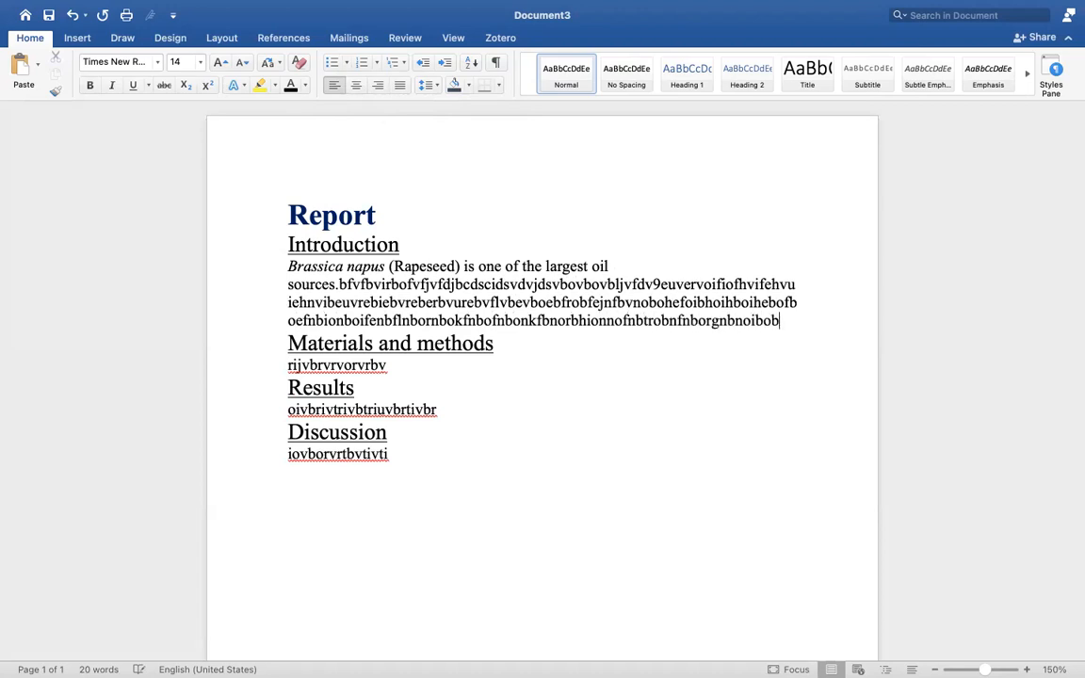
pyautogui.write('nbonbofnbotnbronmdnrobnon')
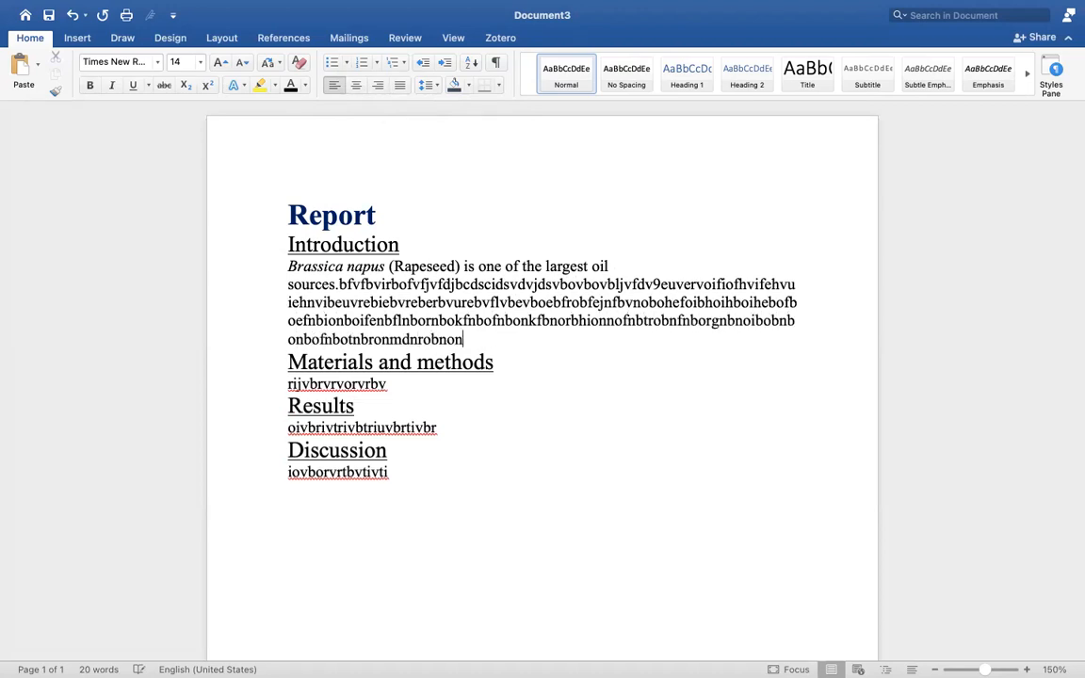
pyautogui.click(697, 303)
pyautogui.click(288, 285)
pyautogui.press('BackSpace')
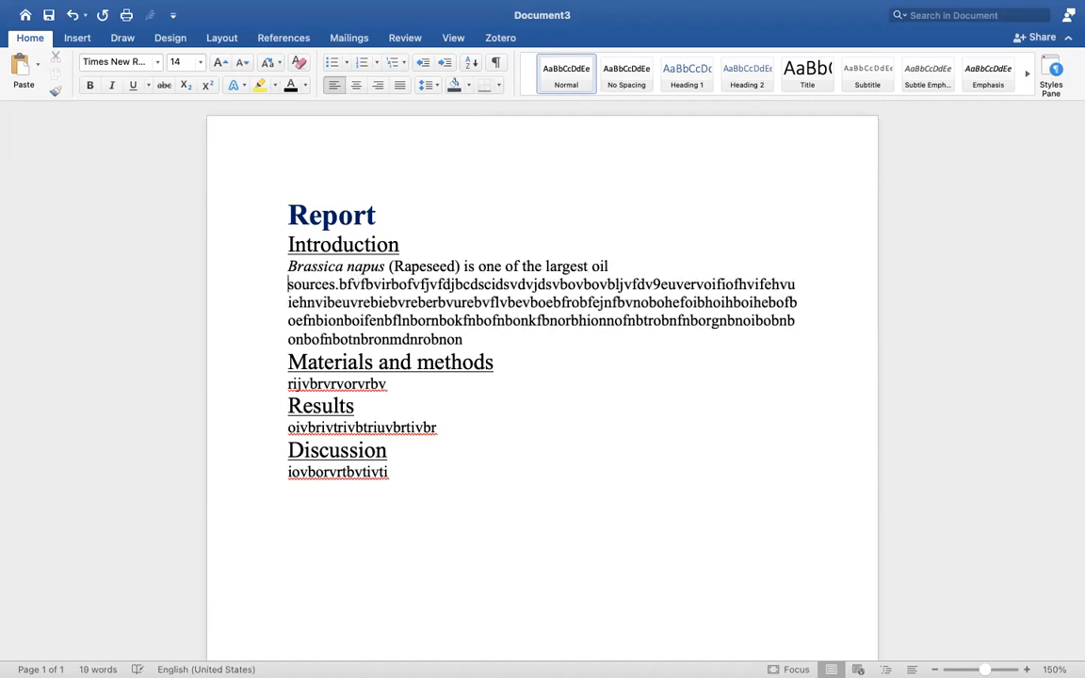
pyautogui.click(497, 320)
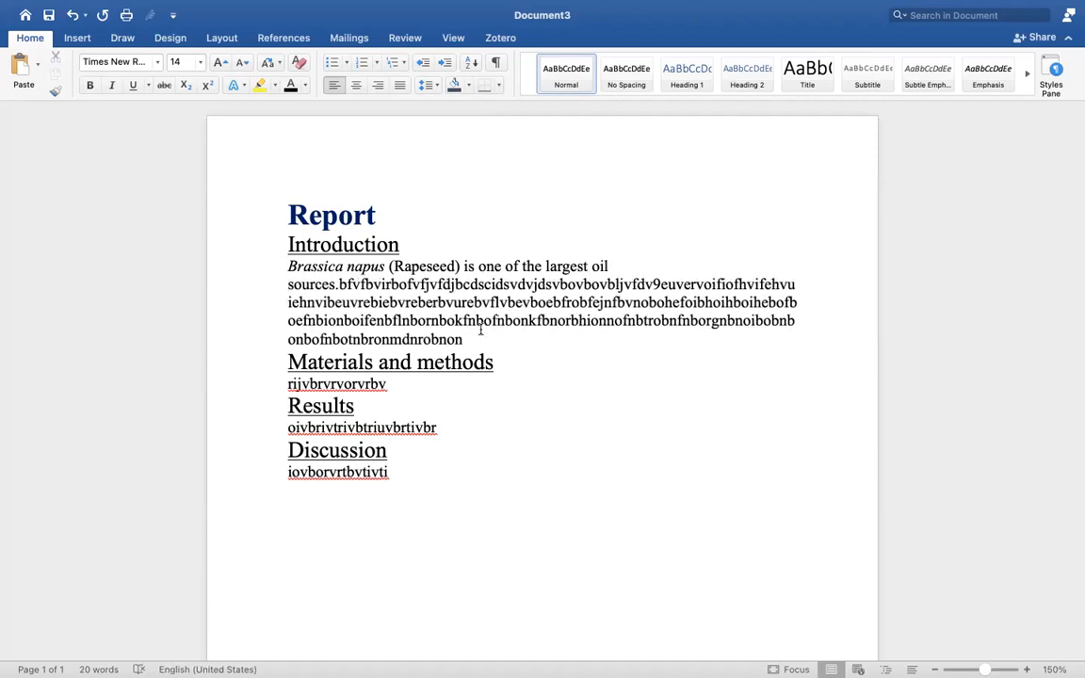
# Try Justify, Center and Align Right on the Introduction paragraph, ending with Justify.
pyautogui.moveTo(474, 337); pyautogui.dragTo(288, 270)
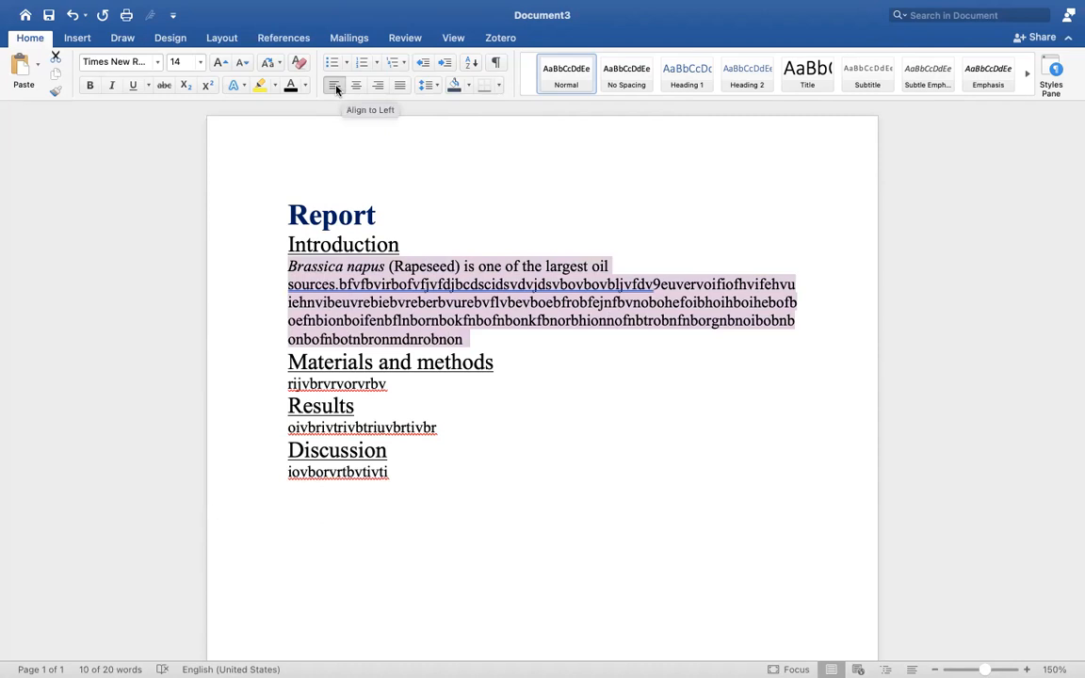
pyautogui.press('super+j')
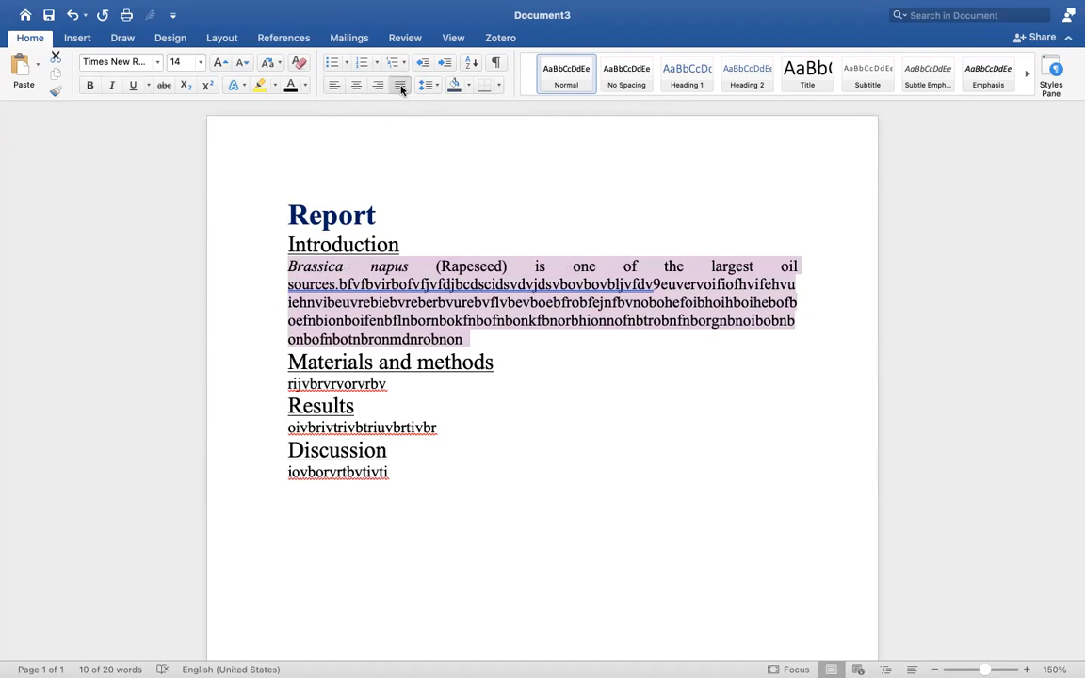
pyautogui.click(357, 85)
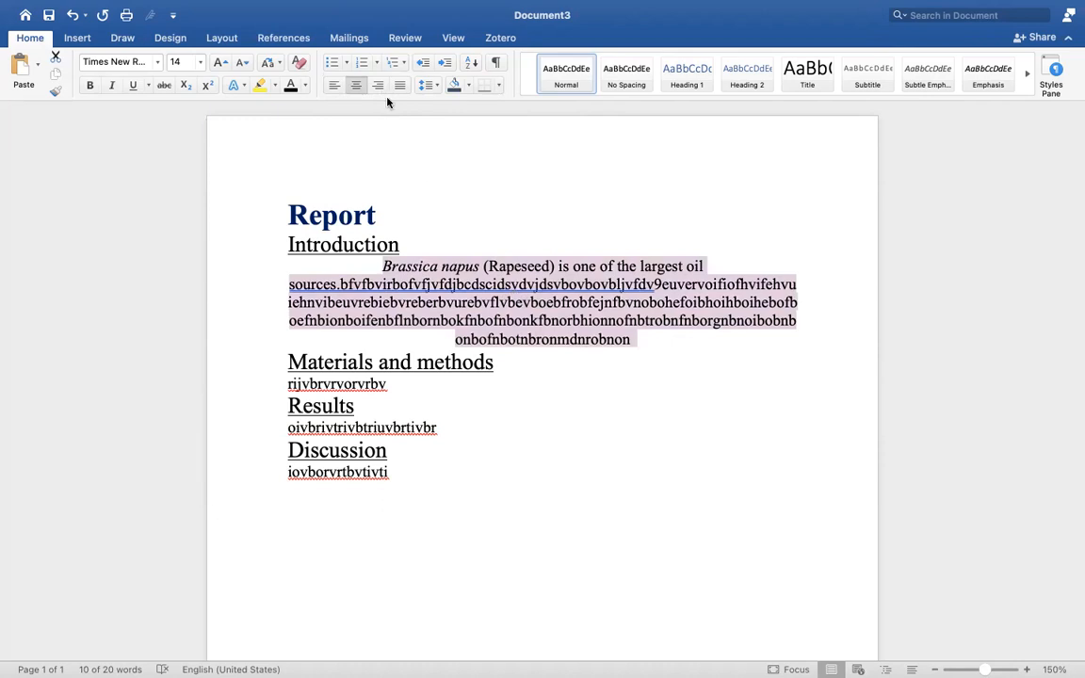
pyautogui.click(378, 85)
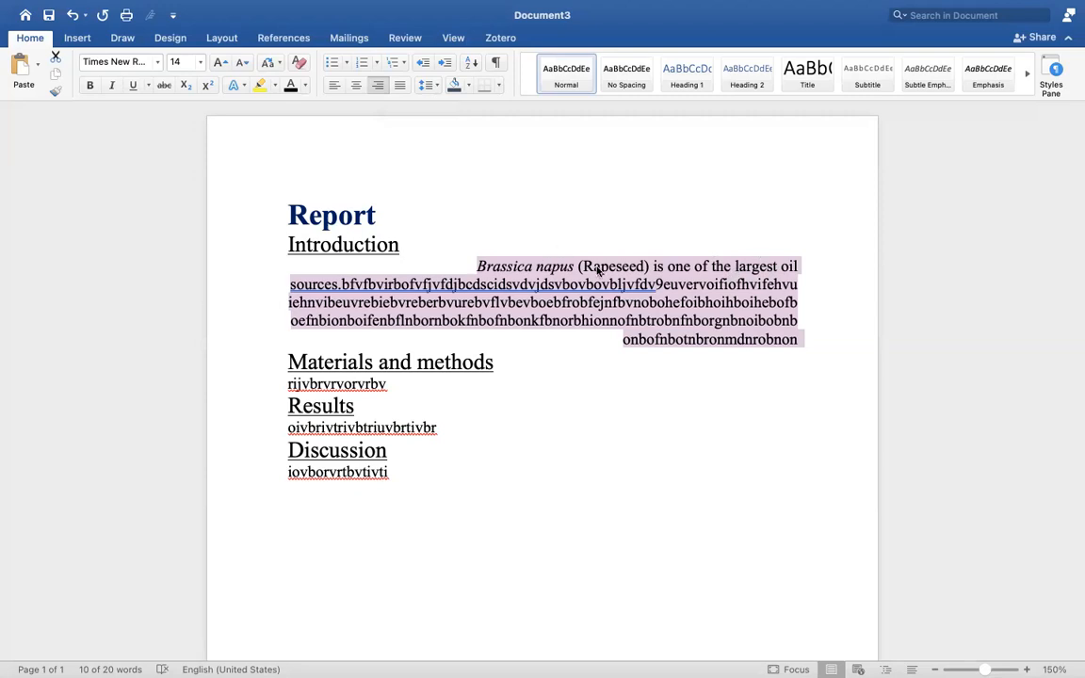
pyautogui.click(400, 85)
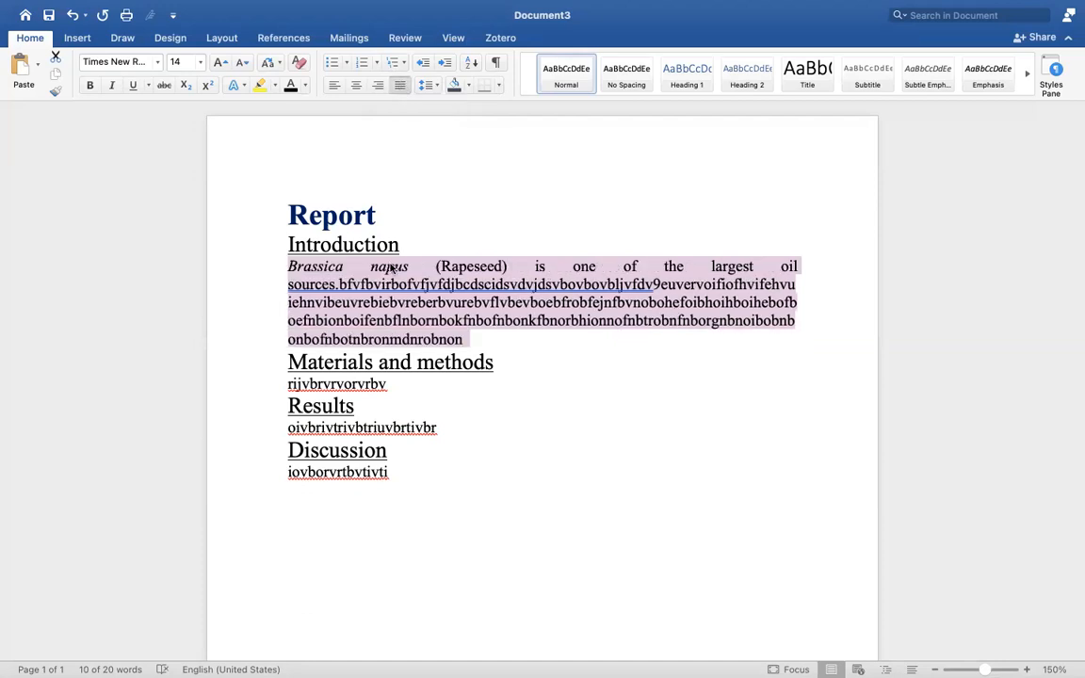
pyautogui.click(797, 382)
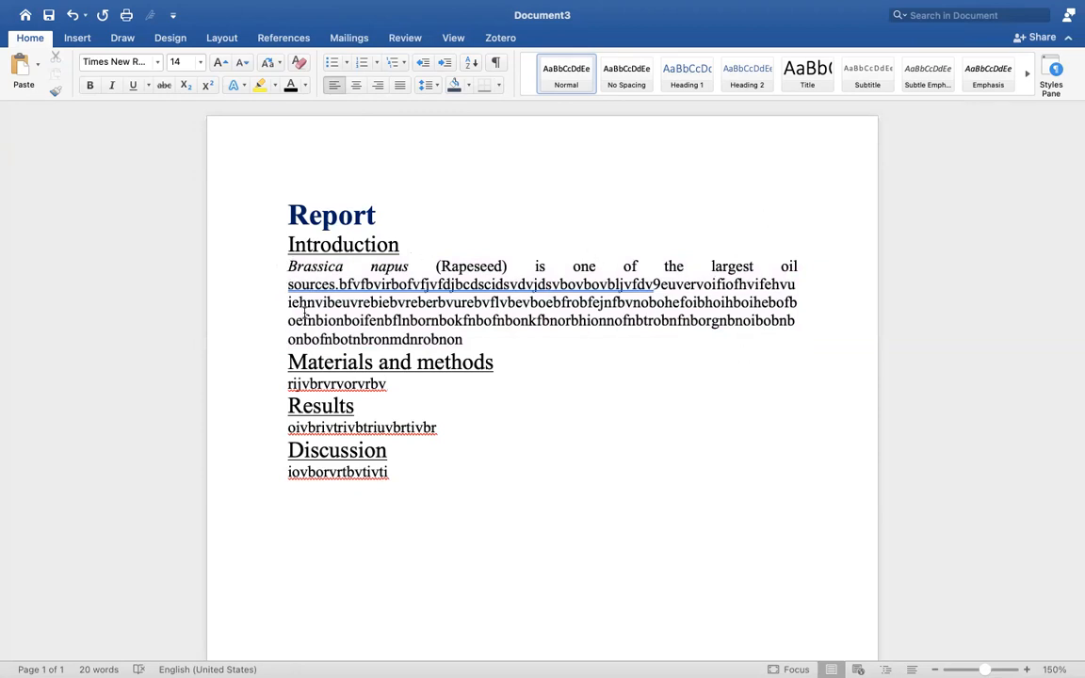
pyautogui.click(467, 302)
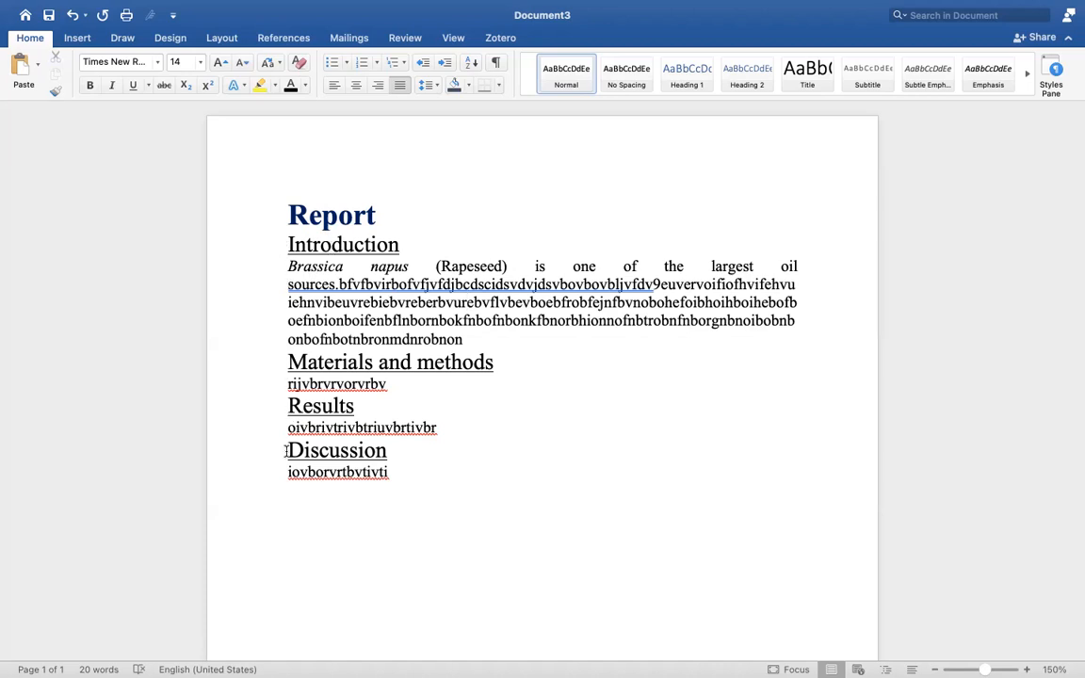
# Bullet the Introduction, Materials and methods, Results and Discussion headings using hollow circle bullets.
pyautogui.click(285, 241)
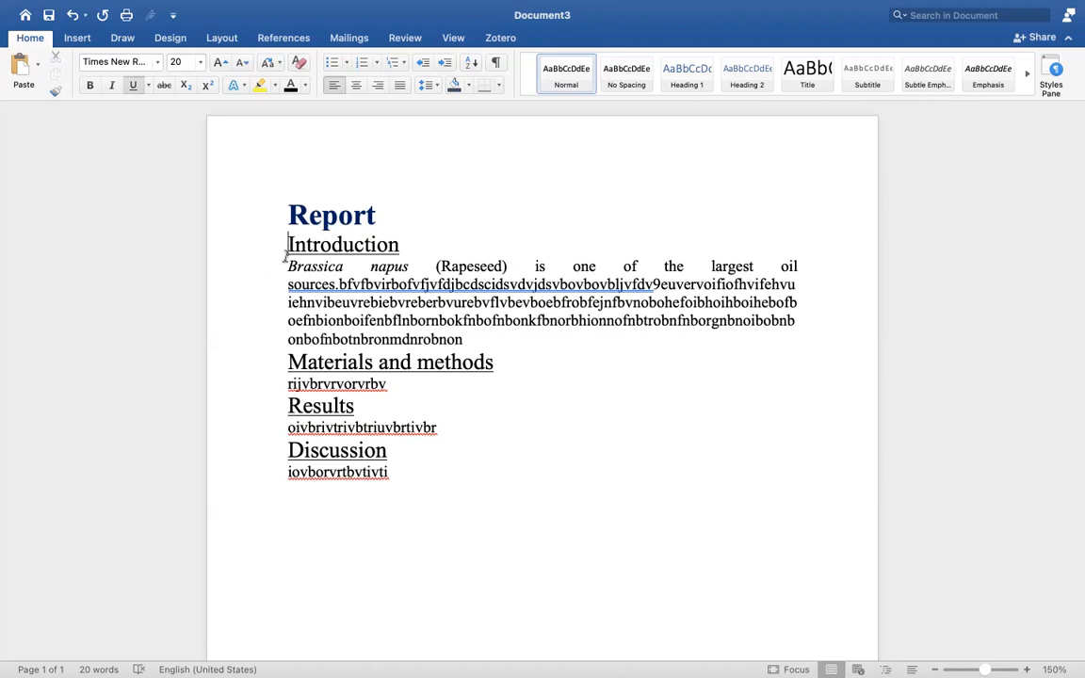
pyautogui.click(333, 63)
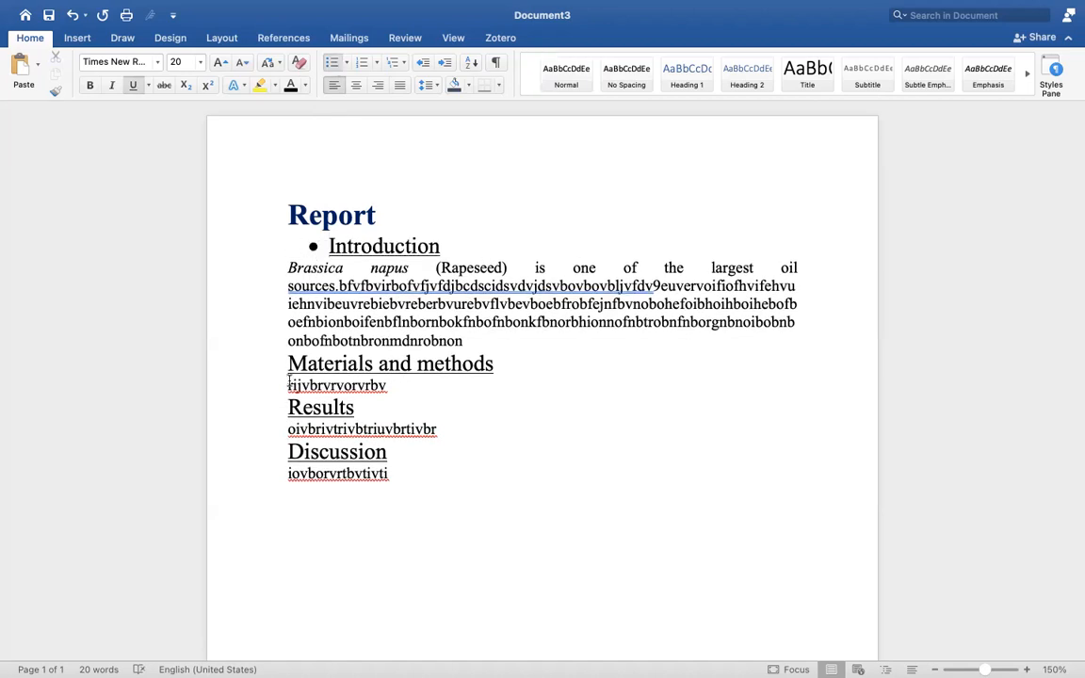
pyautogui.click(330, 63)
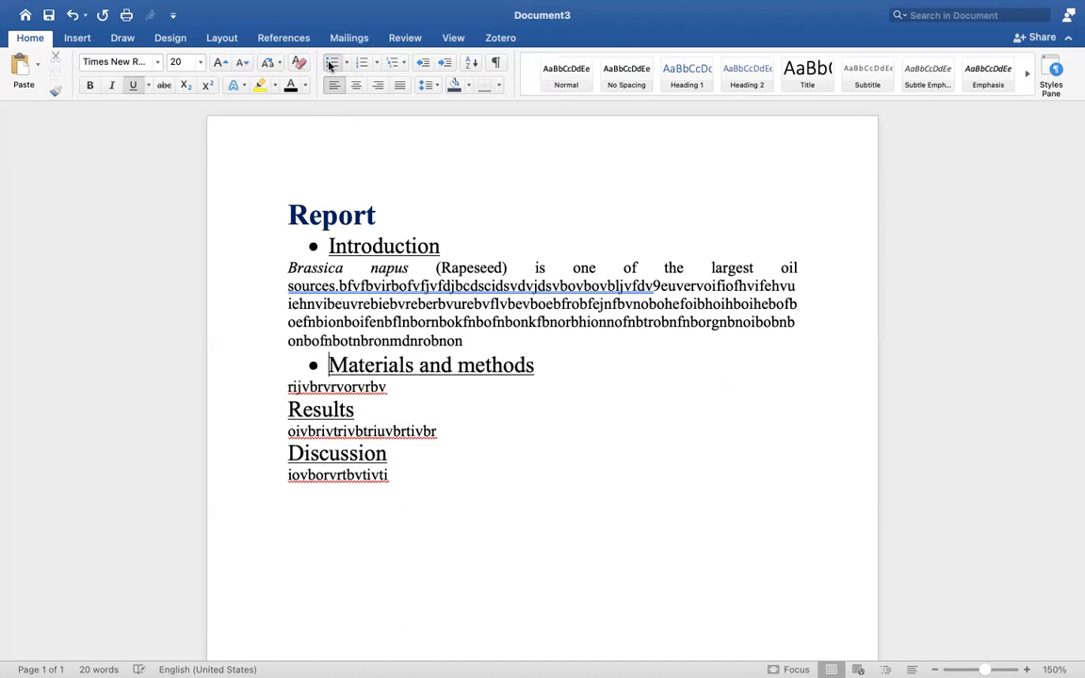
pyautogui.click(287, 408)
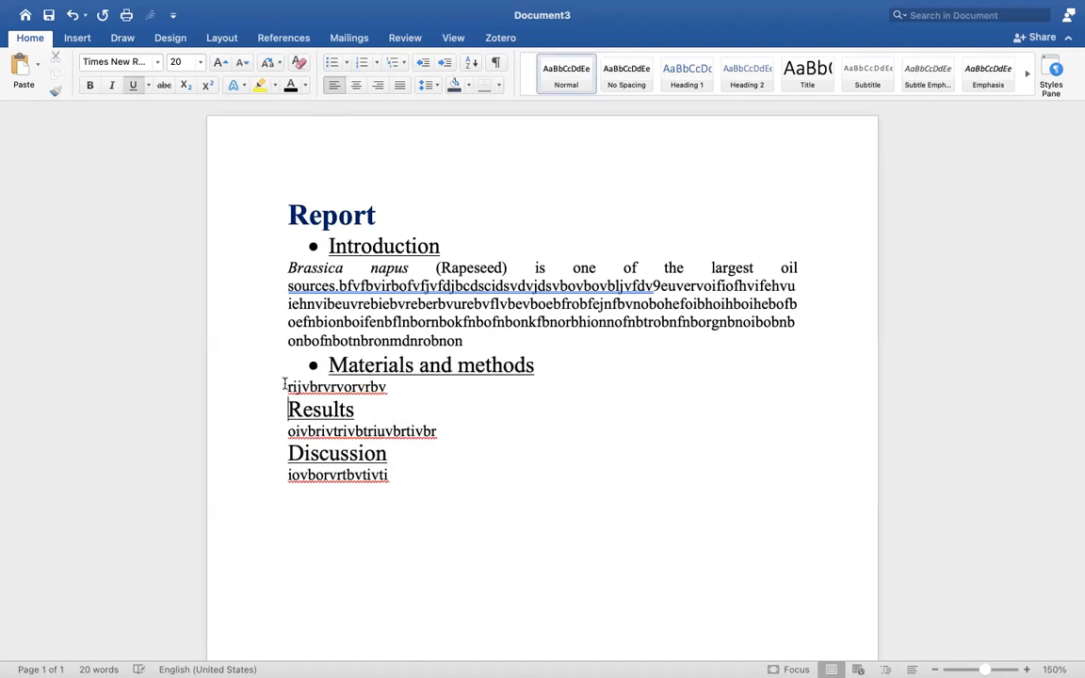
pyautogui.click(332, 63)
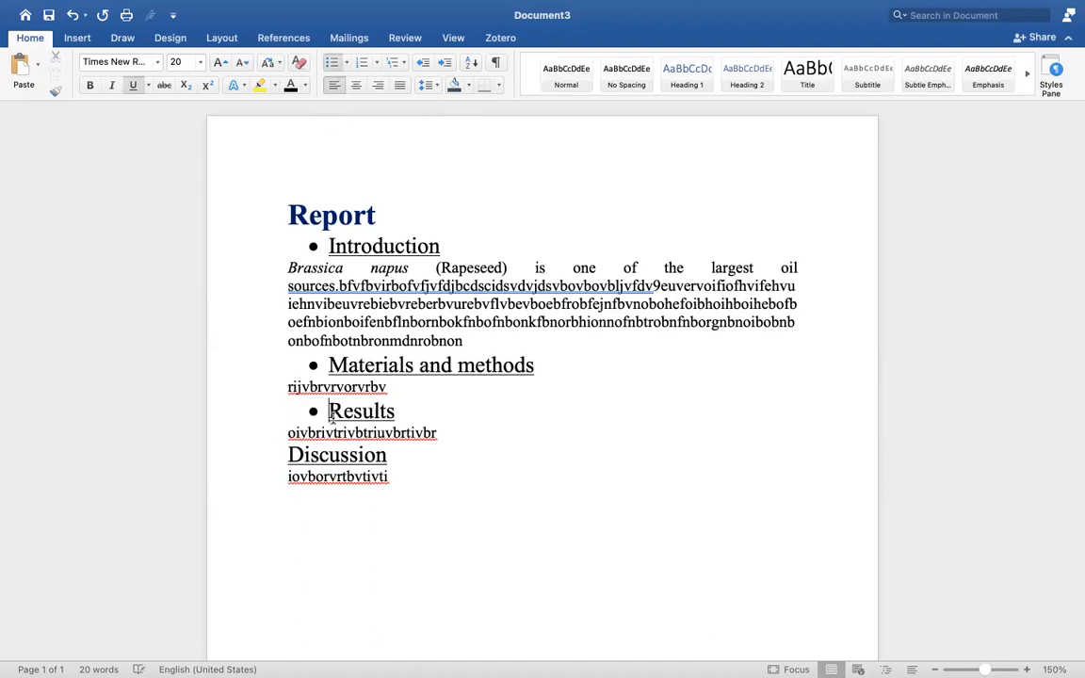
pyautogui.click(287, 452)
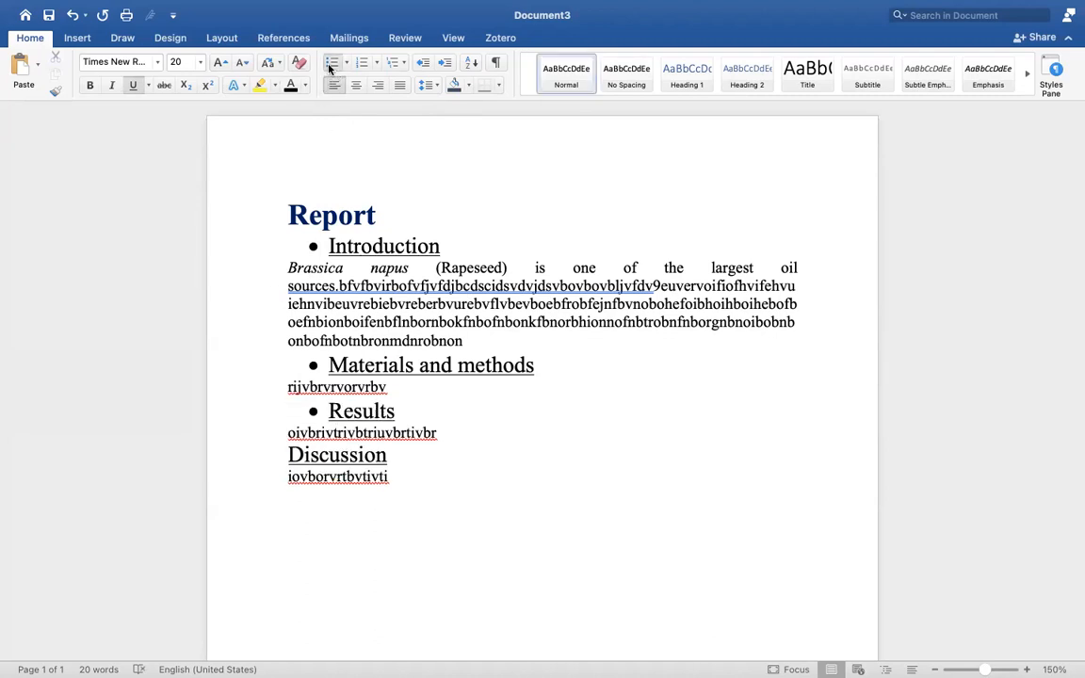
pyautogui.click(331, 63)
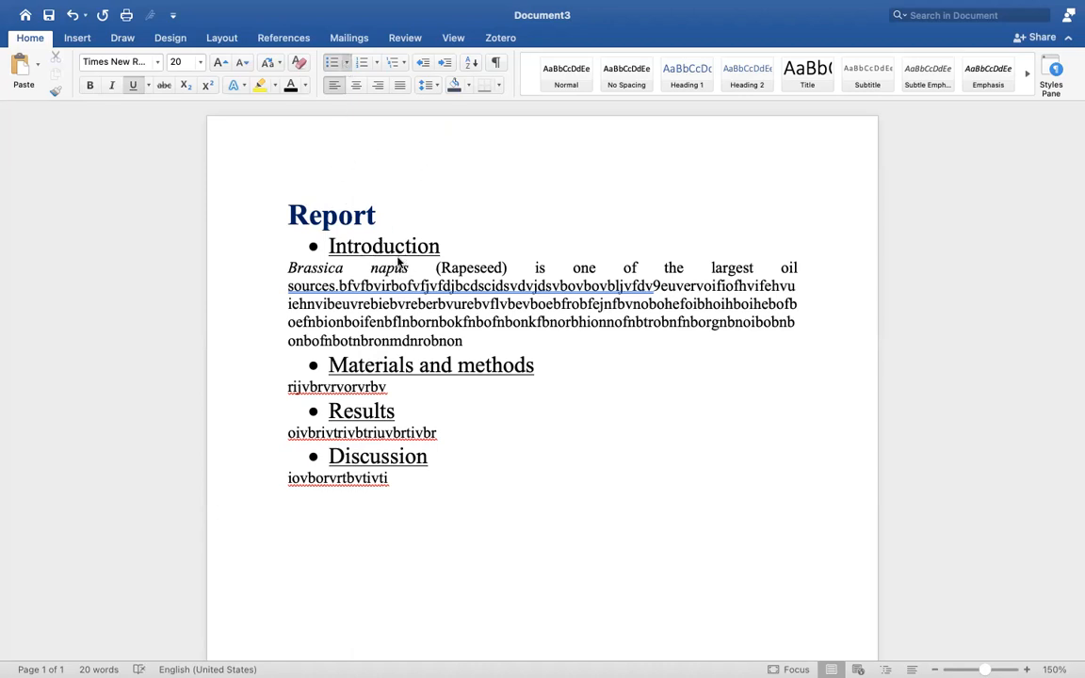
pyautogui.click(423, 178)
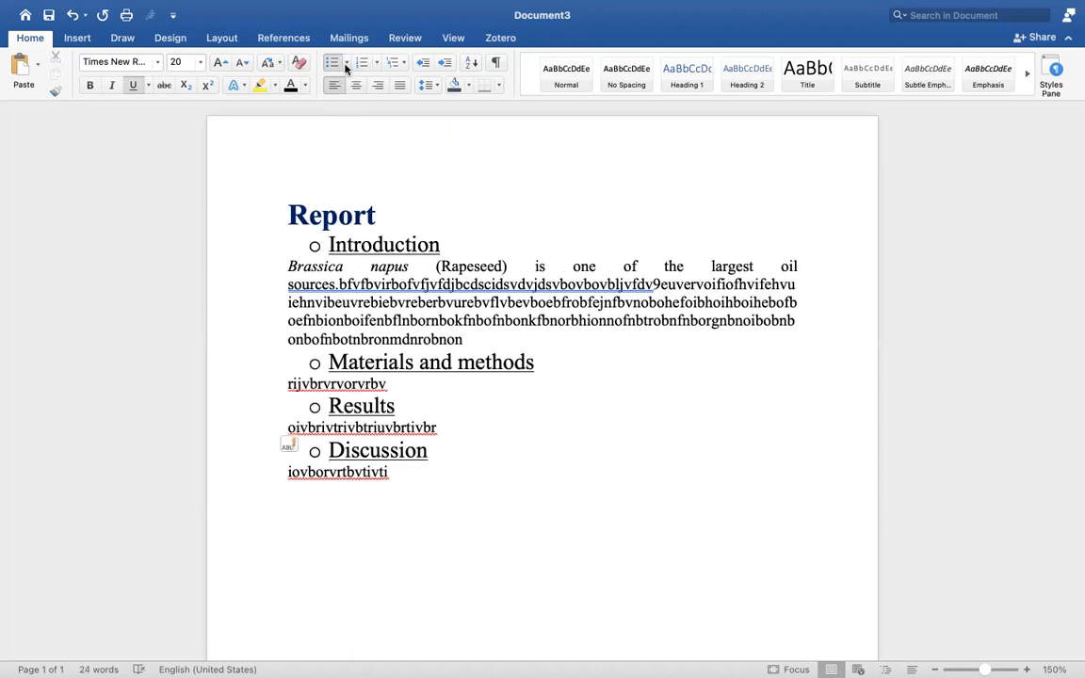
# Switch the heading bullets to filled squares, then replace them with numbering 1 to 4.
pyautogui.click(449, 170)
pyautogui.click(363, 63)
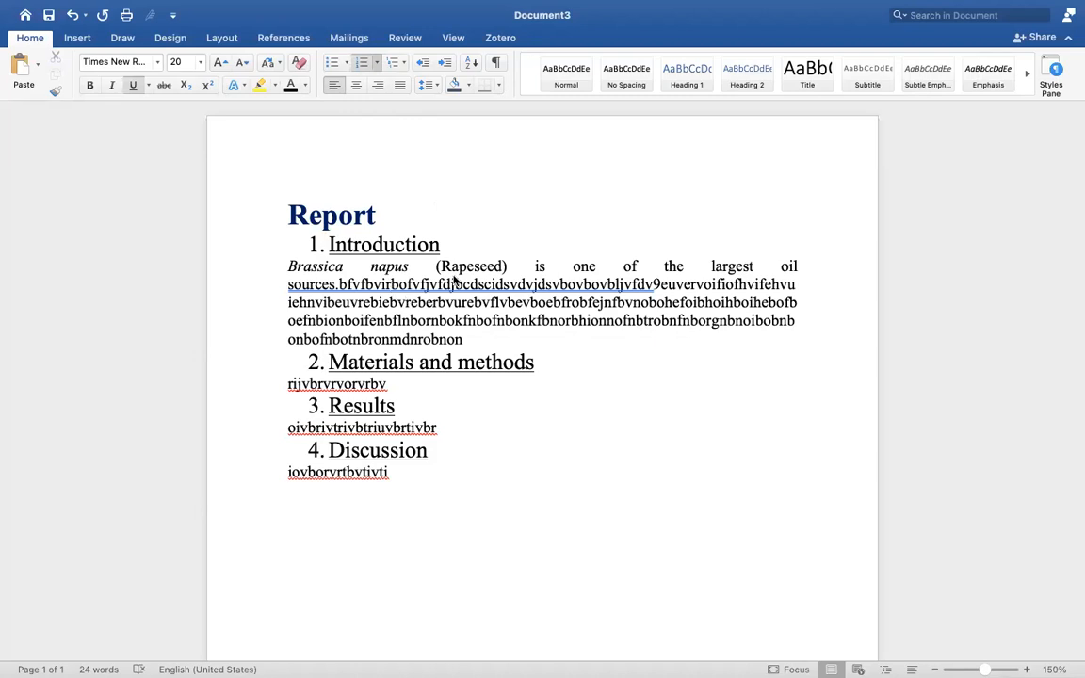
# Change the heading numbering to Roman numerals, then to the a) b) c) d) format.
pyautogui.click(382, 337)
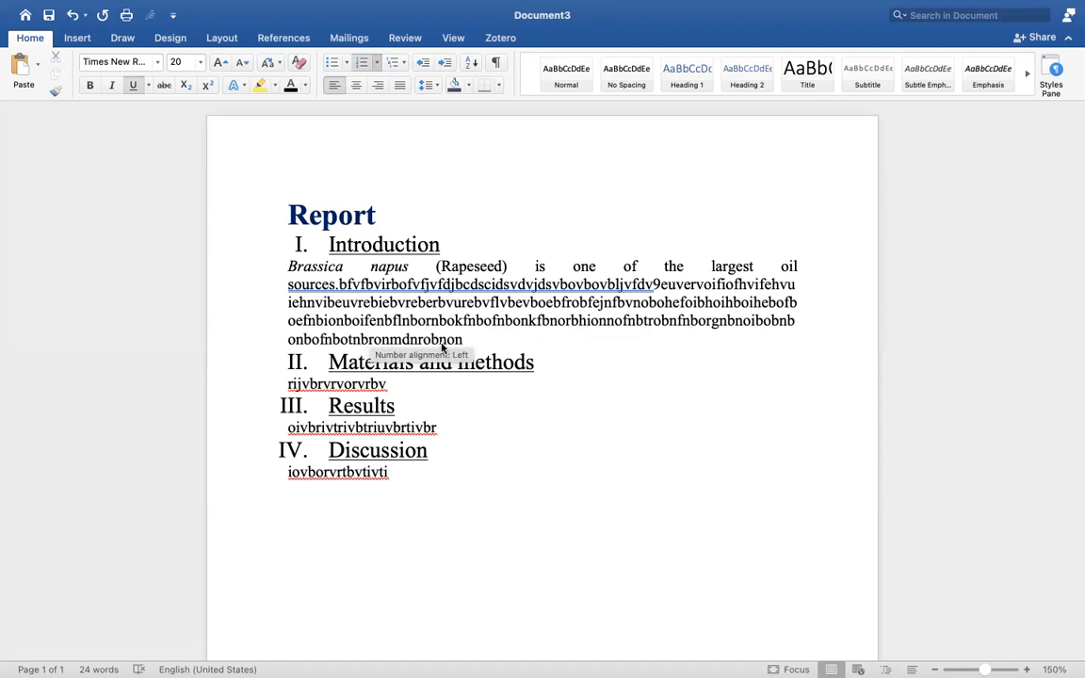
pyautogui.click(499, 289)
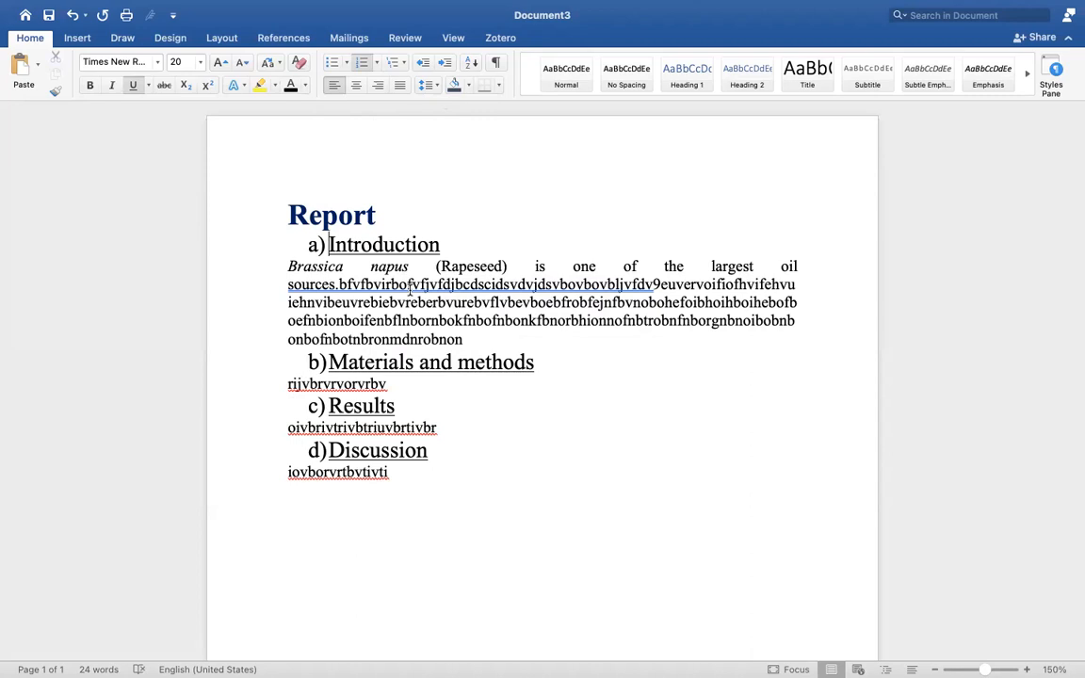
pyautogui.moveTo(370, 298); pyautogui.dragTo(262, 247)
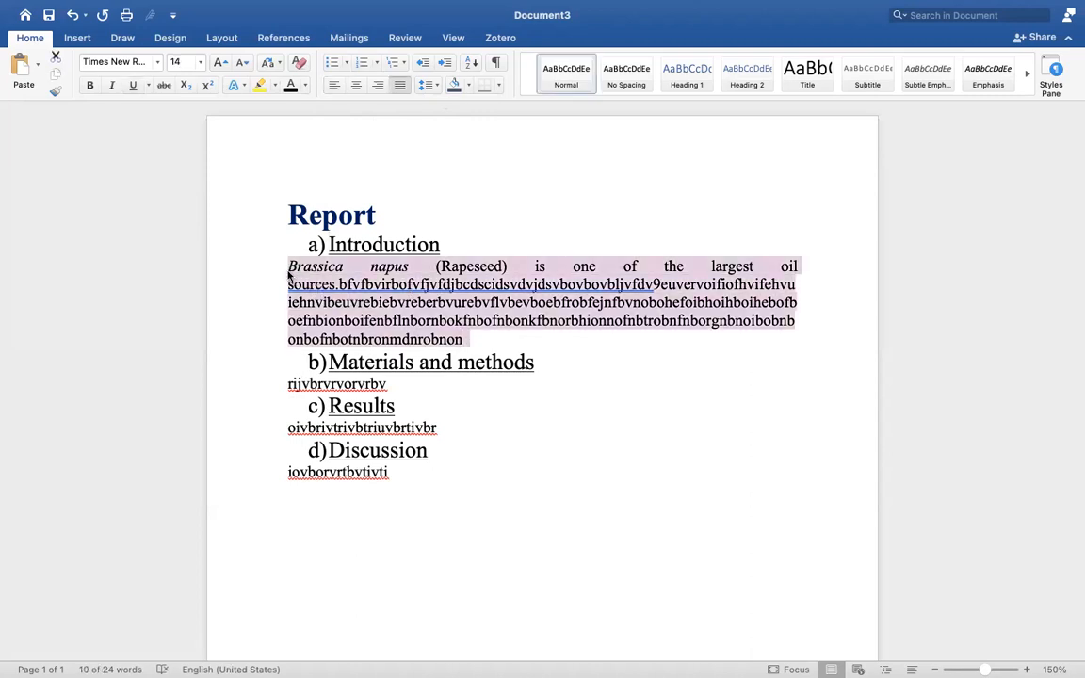
# Try extra spacing and merging the Brassica paragraph, then undo those changes.
pyautogui.click(436, 85)
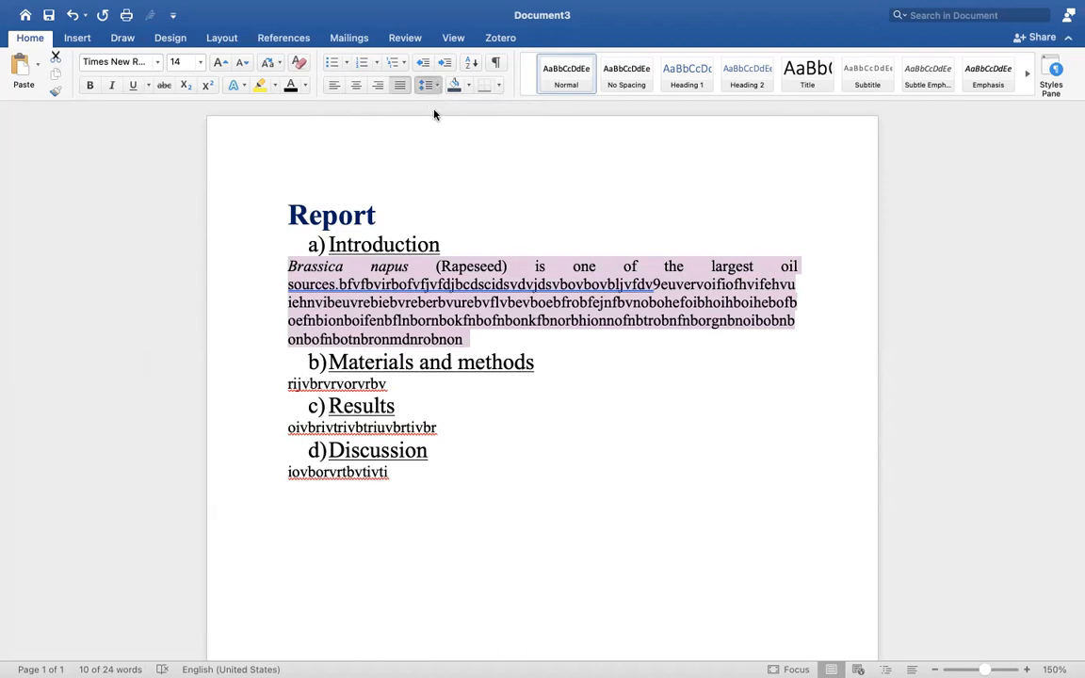
pyautogui.click(408, 245)
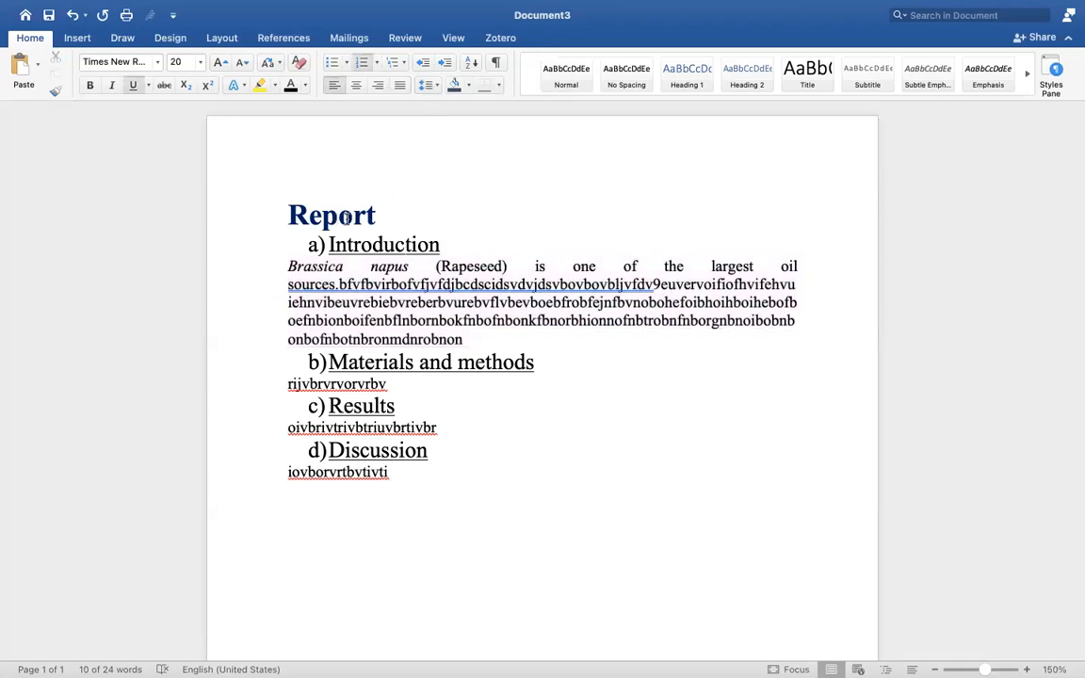
pyautogui.moveTo(443, 244); pyautogui.dragTo(293, 219)
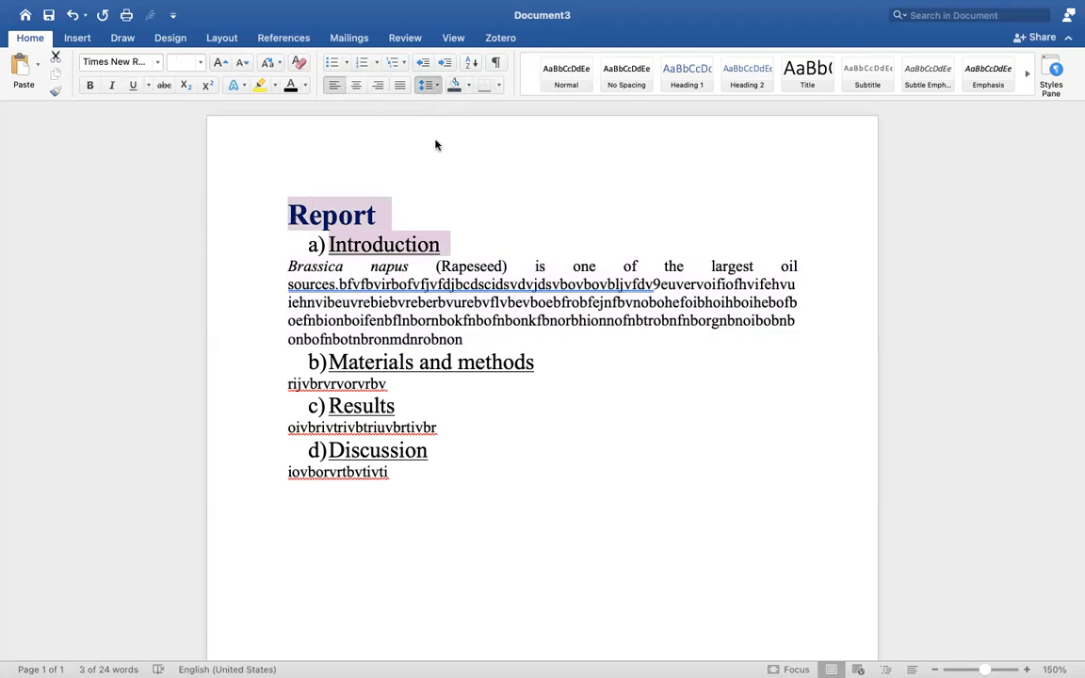
pyautogui.click(435, 166)
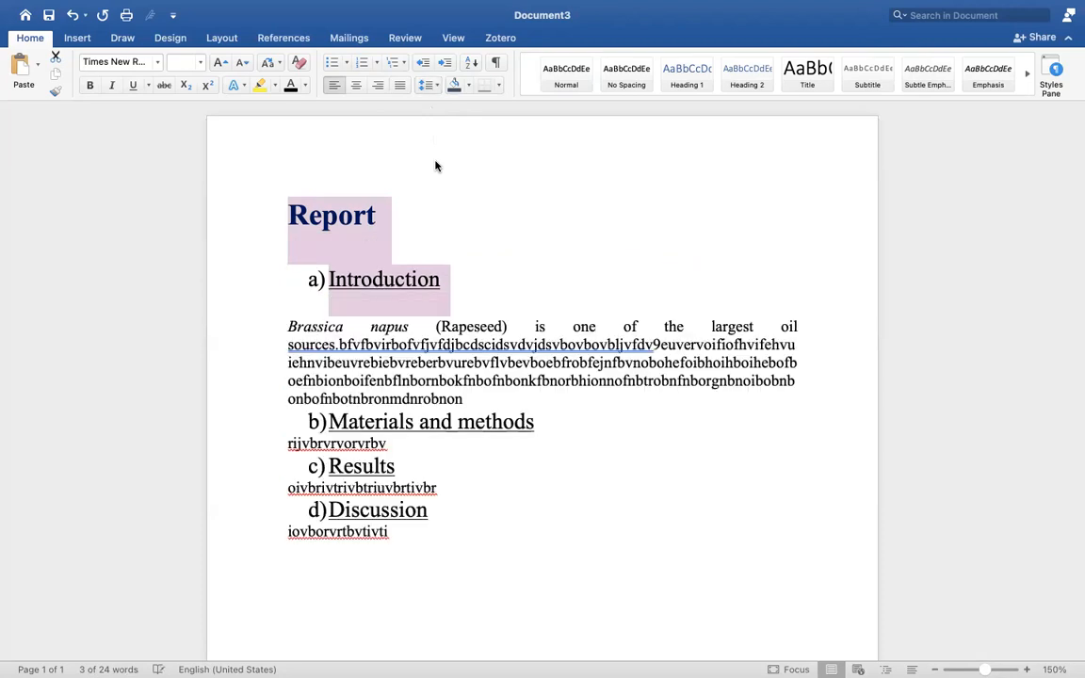
pyautogui.click(402, 252)
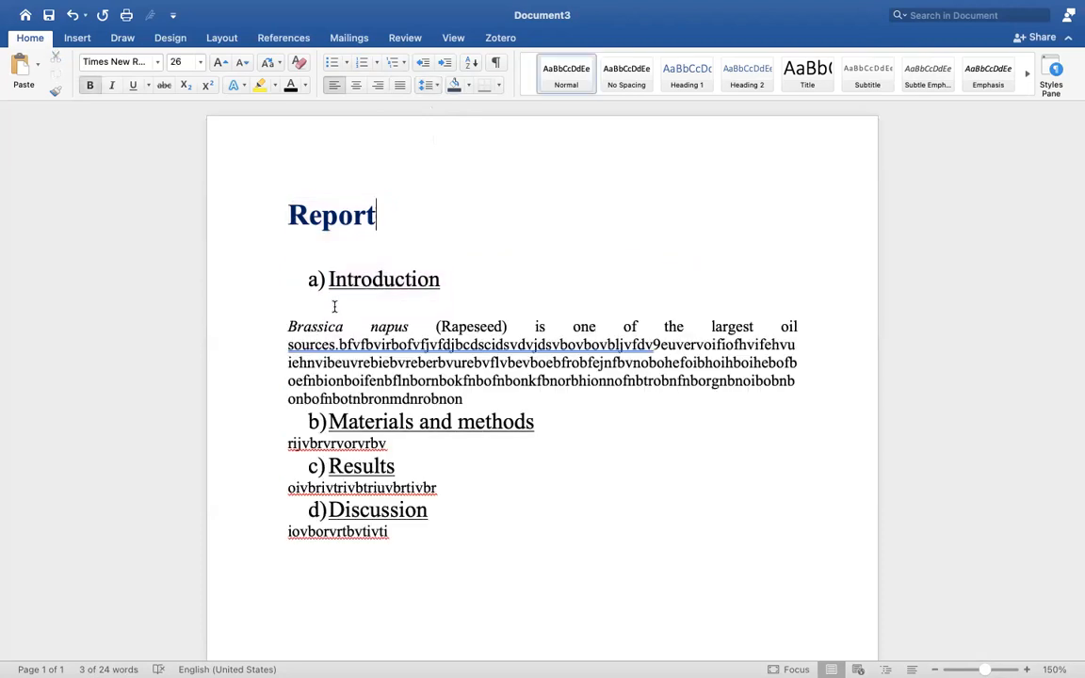
pyautogui.click(292, 313)
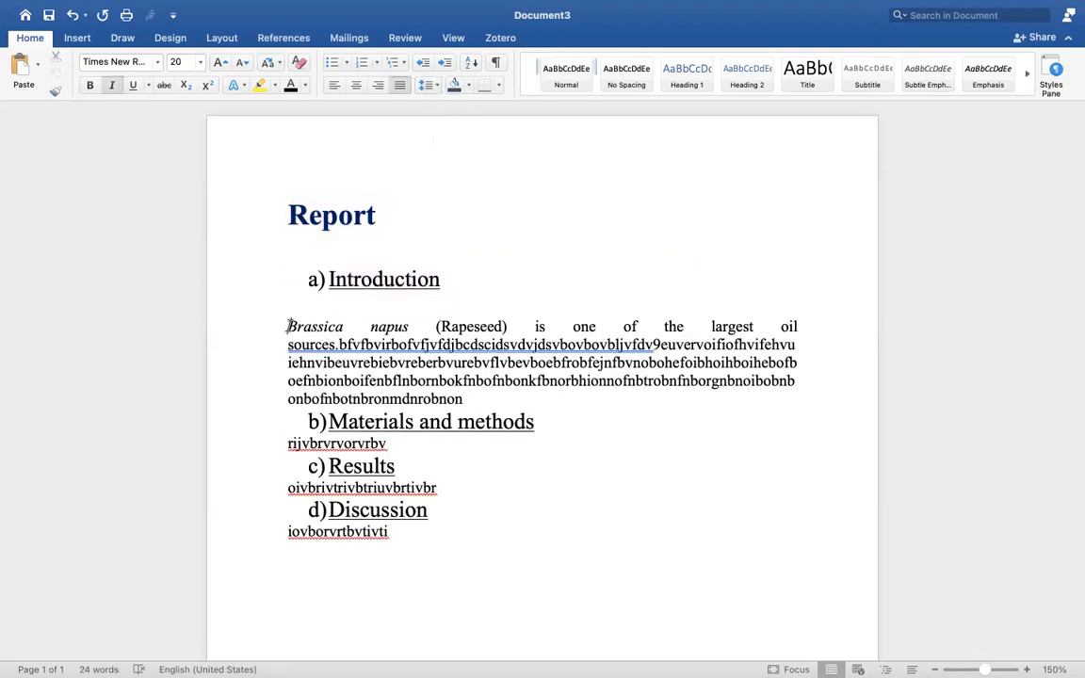
pyautogui.press('BackSpace')
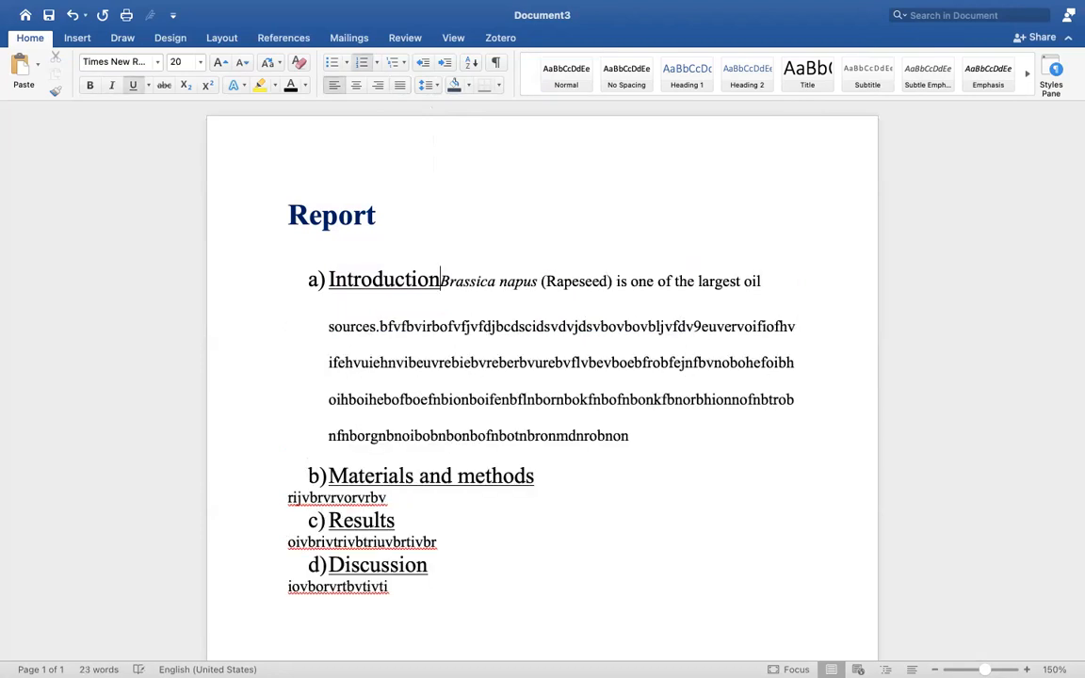
pyautogui.press('Return')
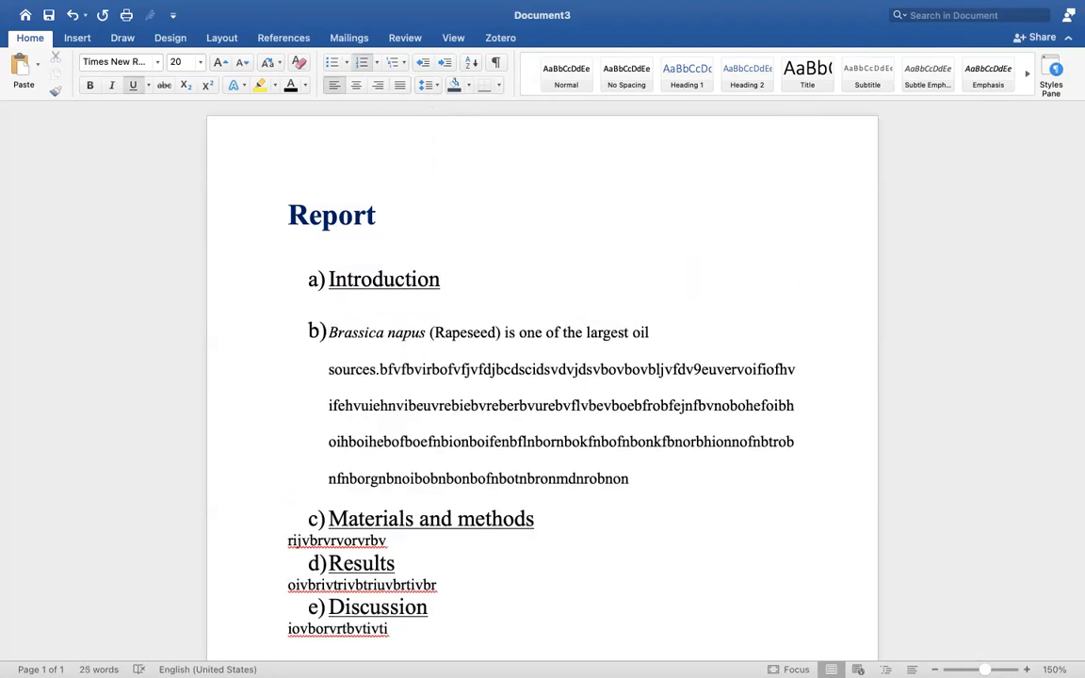
pyautogui.press('cmd+z')
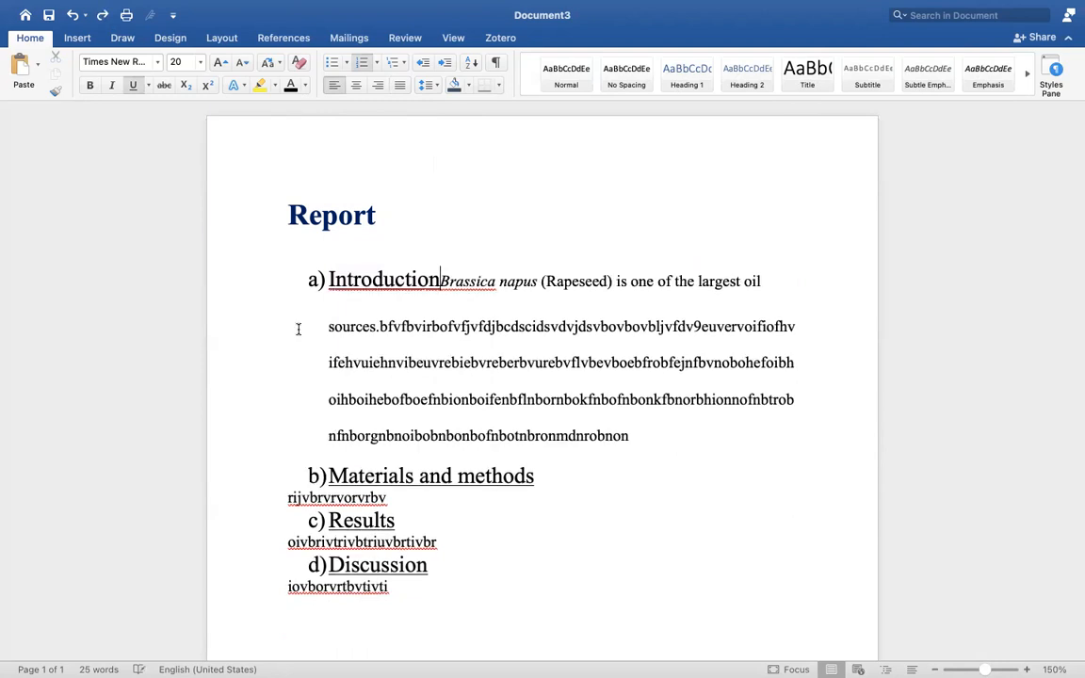
pyautogui.press('cmd+z')
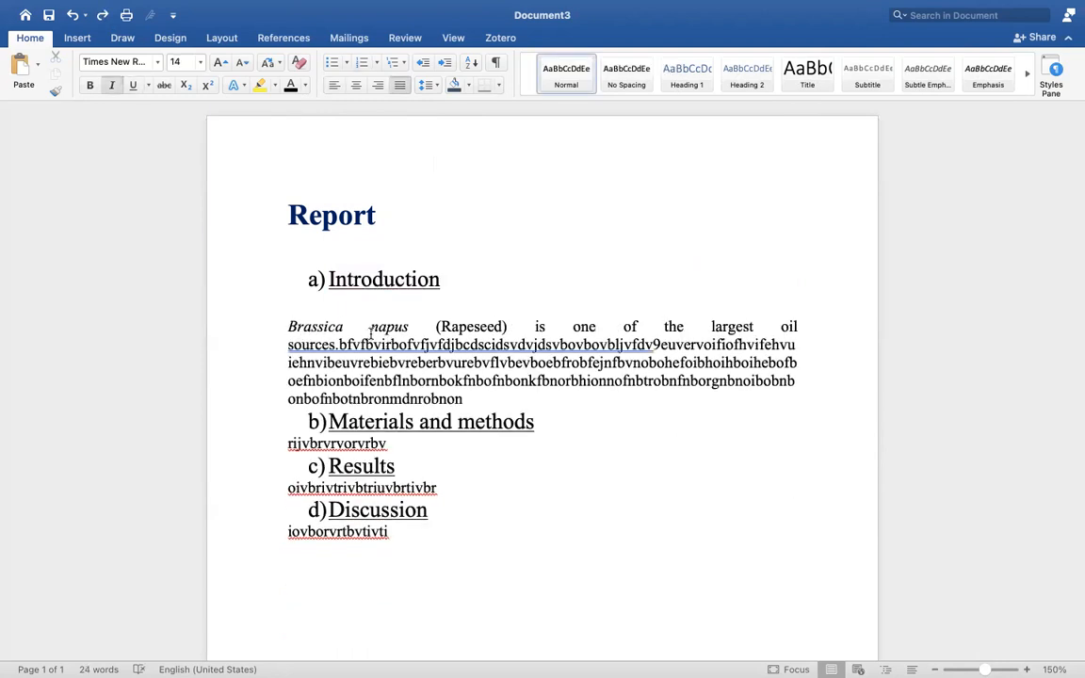
pyautogui.press('super+z')
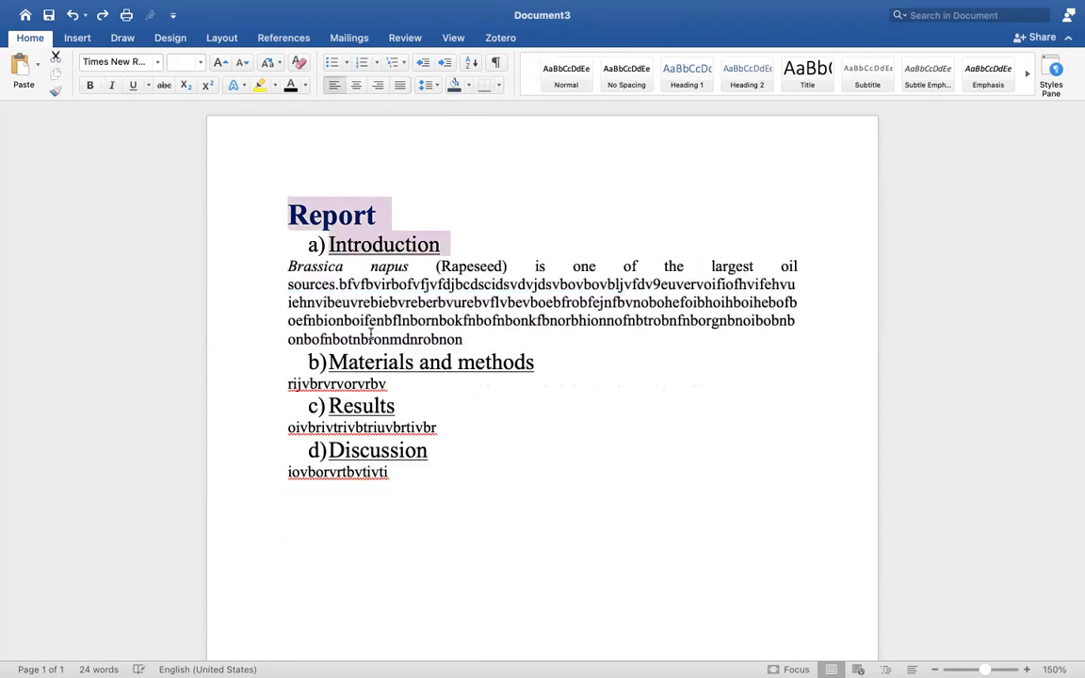
# Increase the paragraph spacing after the Report title via Line Spacing options.
pyautogui.click(437, 278)
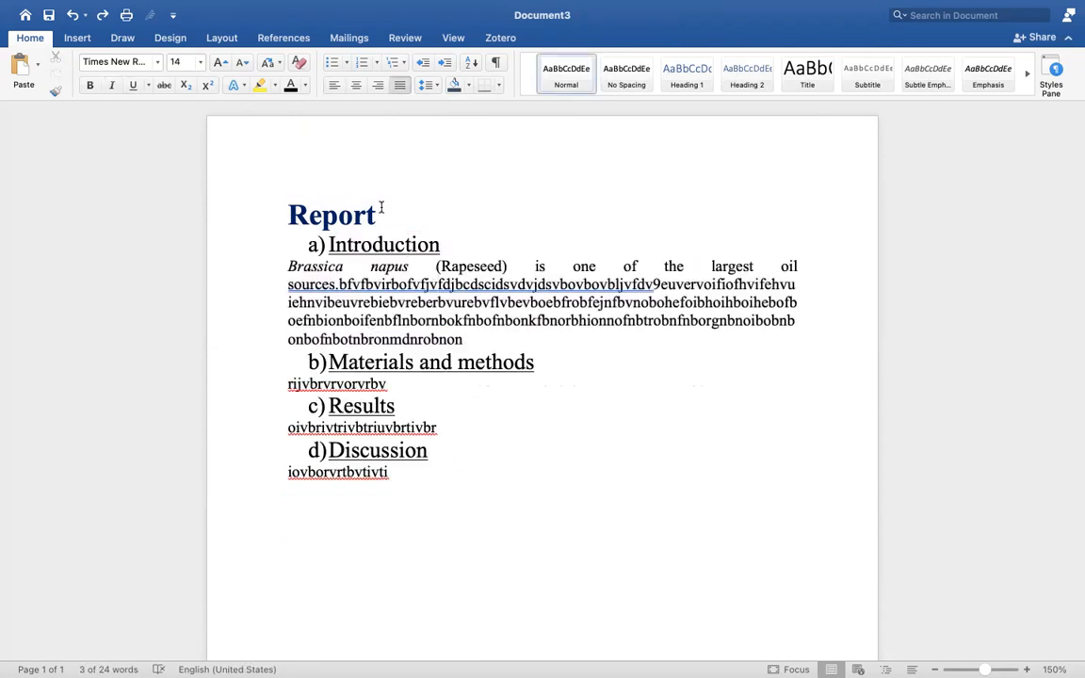
pyautogui.click(273, 212)
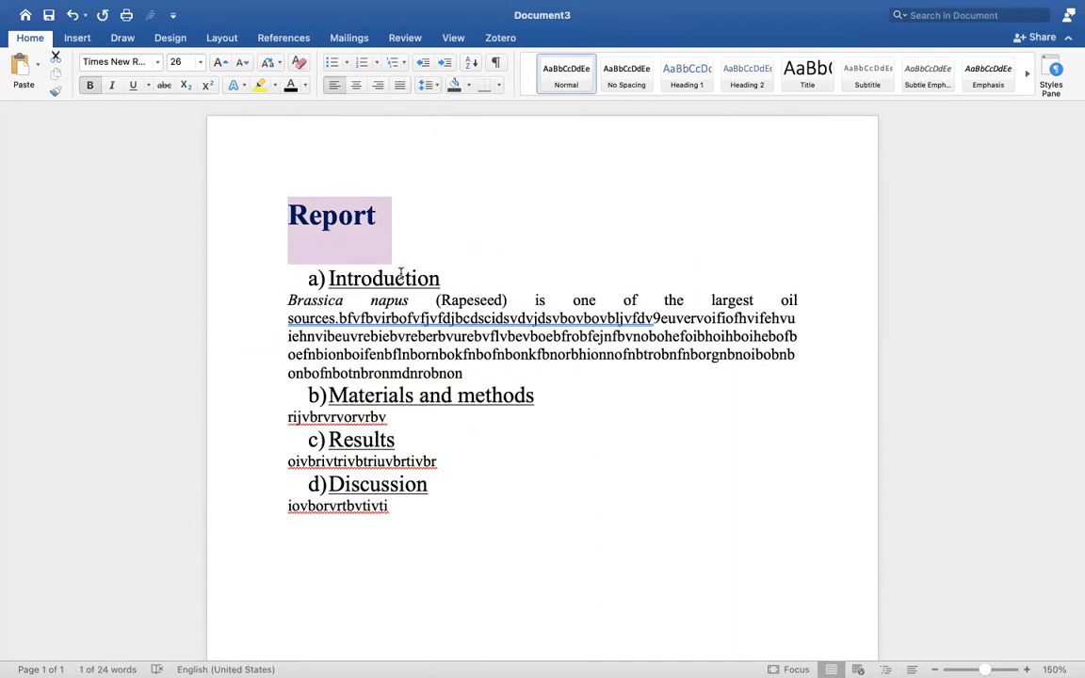
pyautogui.click(364, 250)
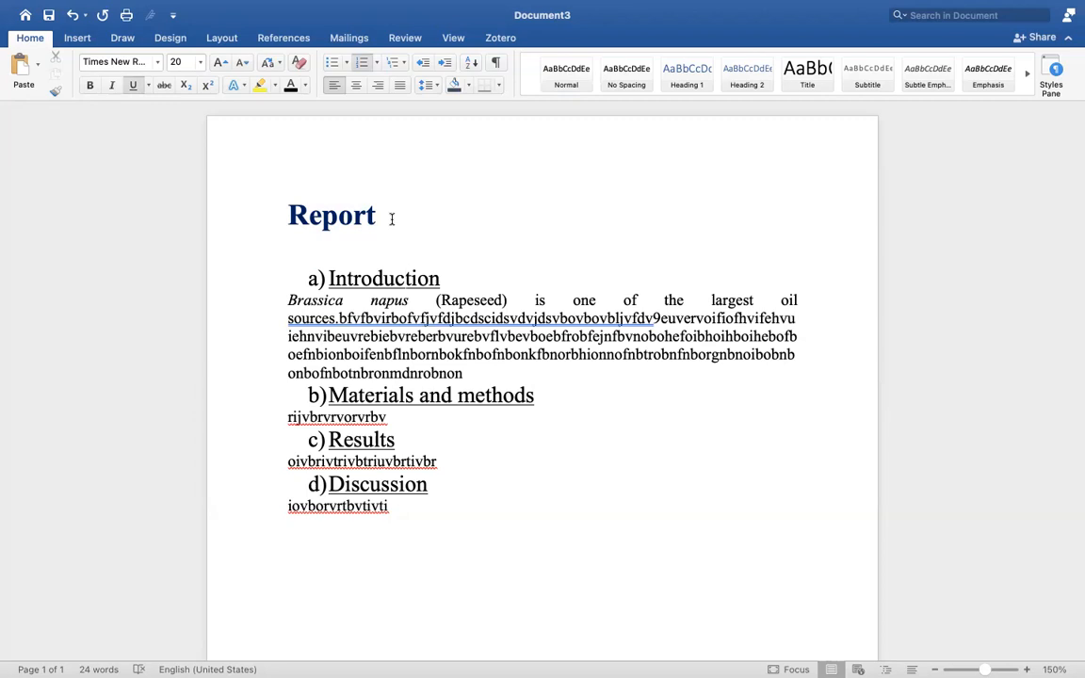
pyautogui.click(280, 216)
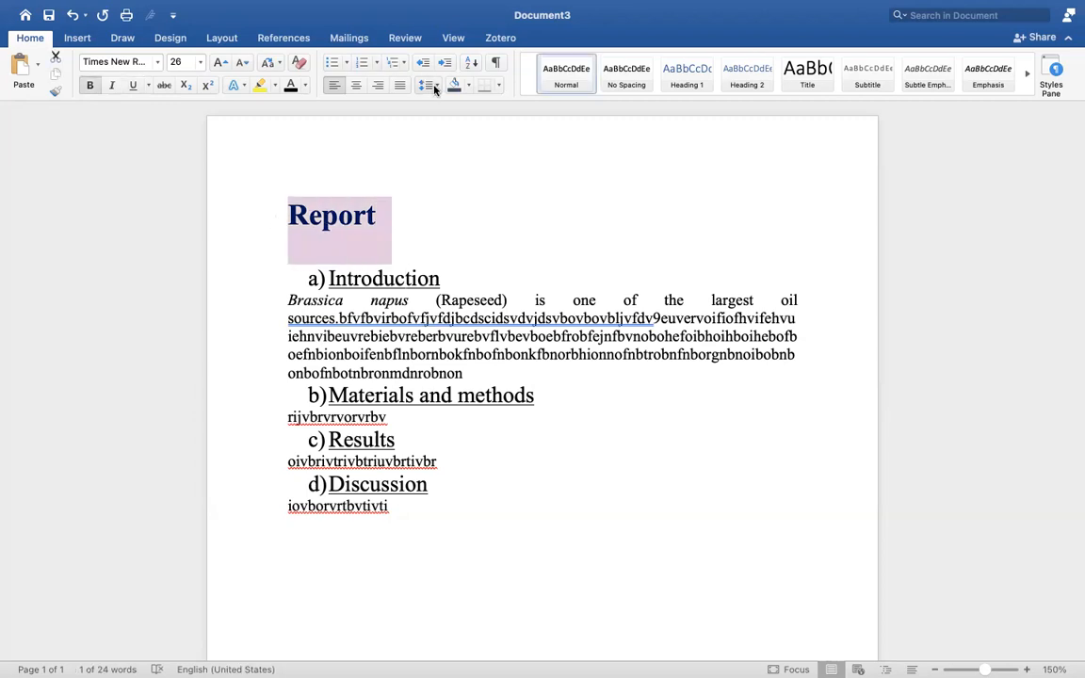
pyautogui.click(380, 216)
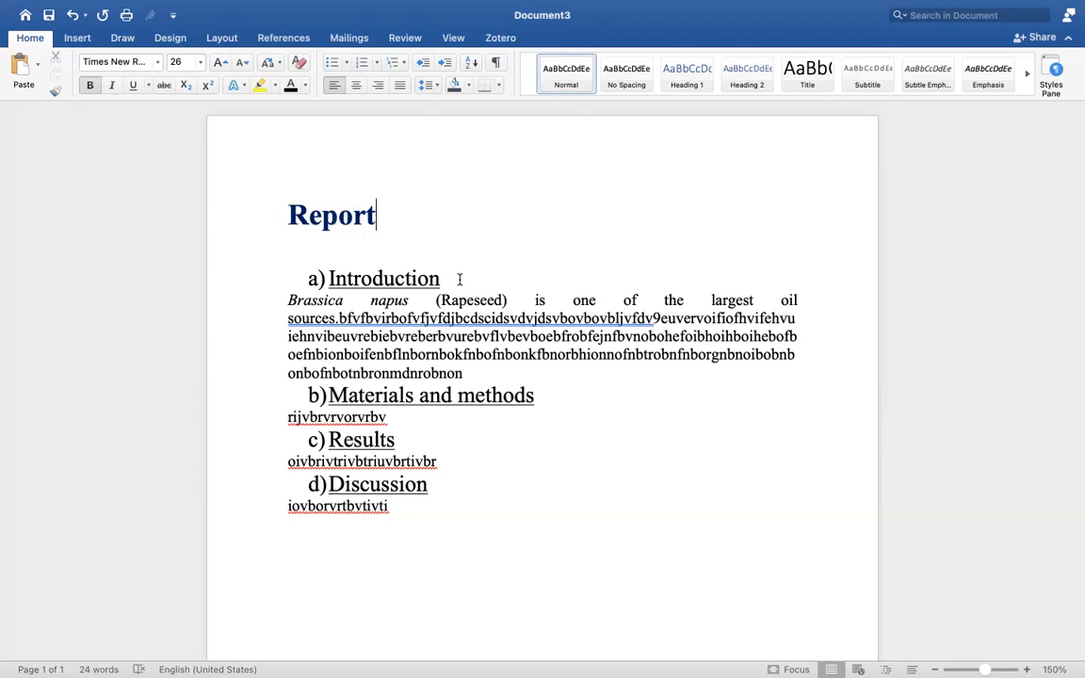
pyautogui.moveTo(448, 279); pyautogui.dragTo(301, 278)
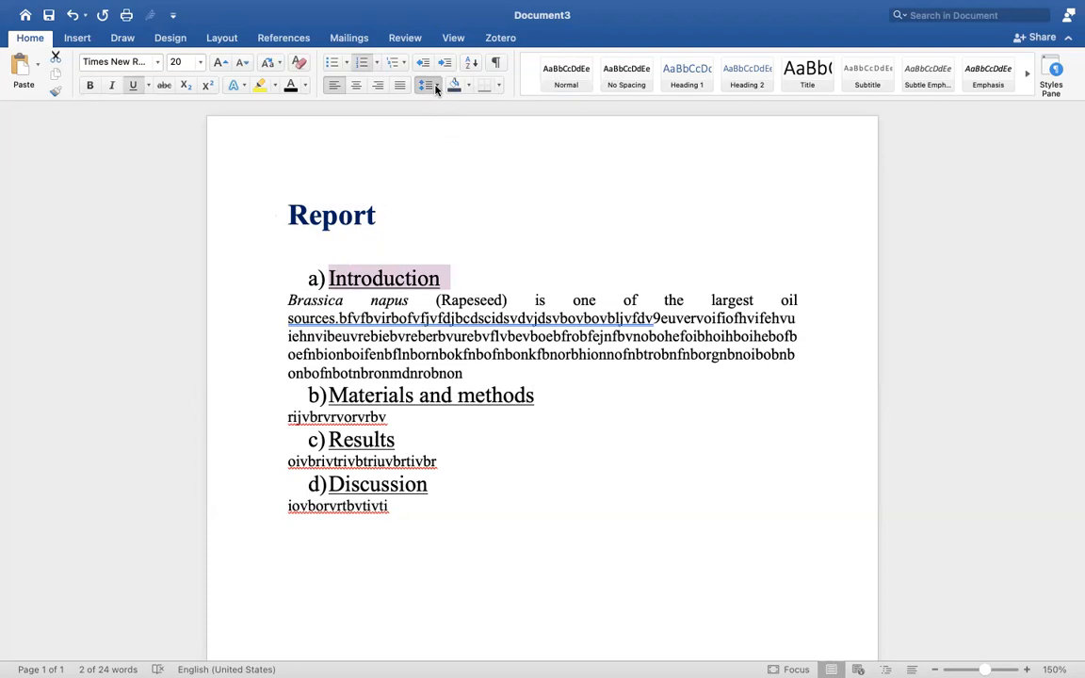
# Increase the Introduction heading's space-after using Line and Paragraph Spacing.
pyautogui.click(438, 143)
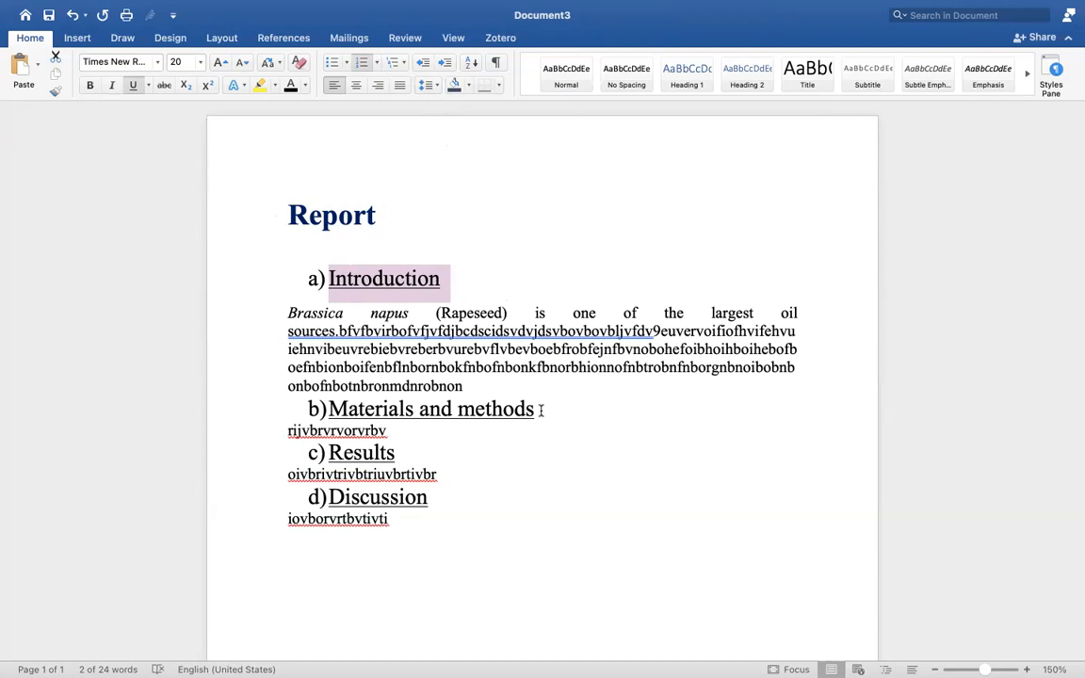
pyautogui.click(379, 311)
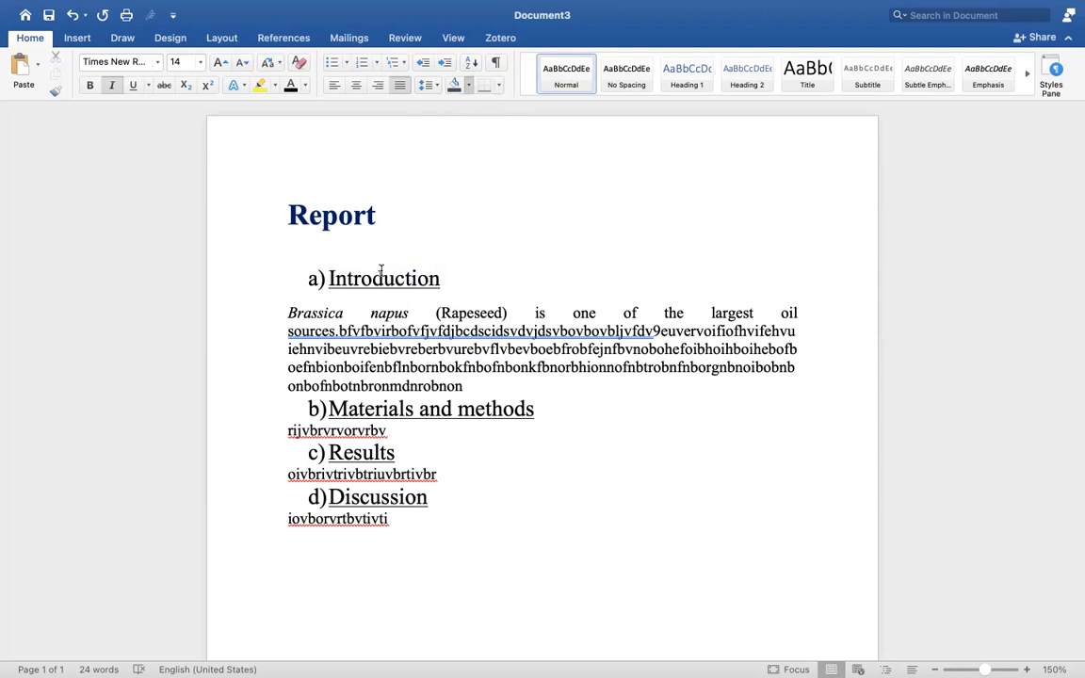
pyautogui.click(461, 336)
# Highlight the opening words of the Introduction paragraph's fourth line in yellow.
pyautogui.moveTo(470, 366); pyautogui.dragTo(280, 359)
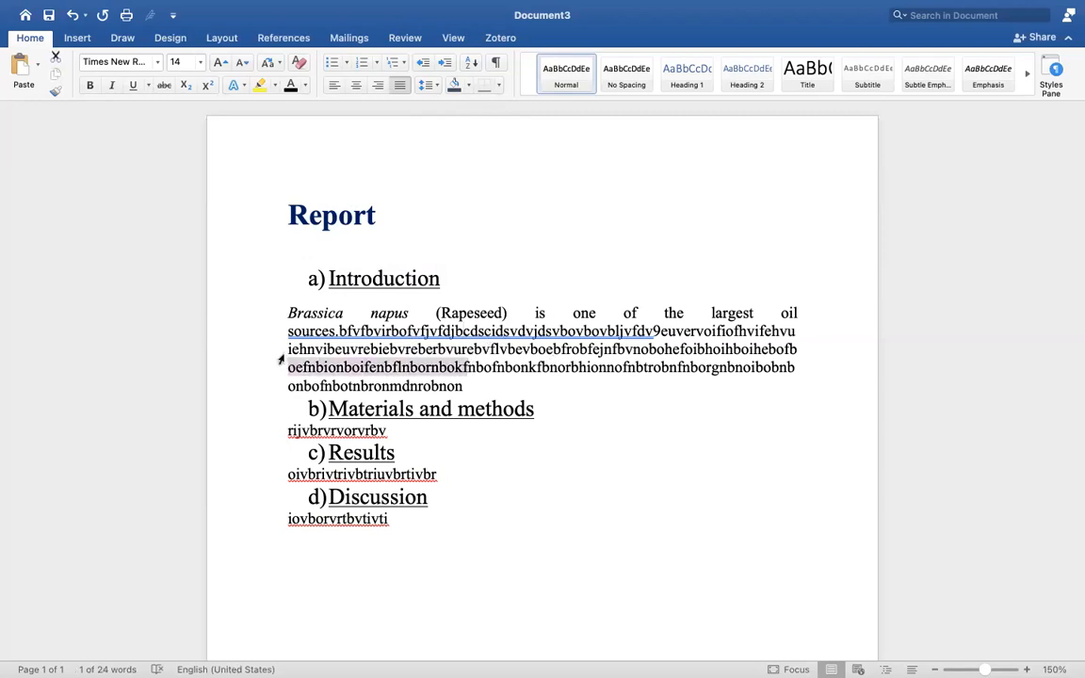
pyautogui.click(261, 87)
pyautogui.click(442, 237)
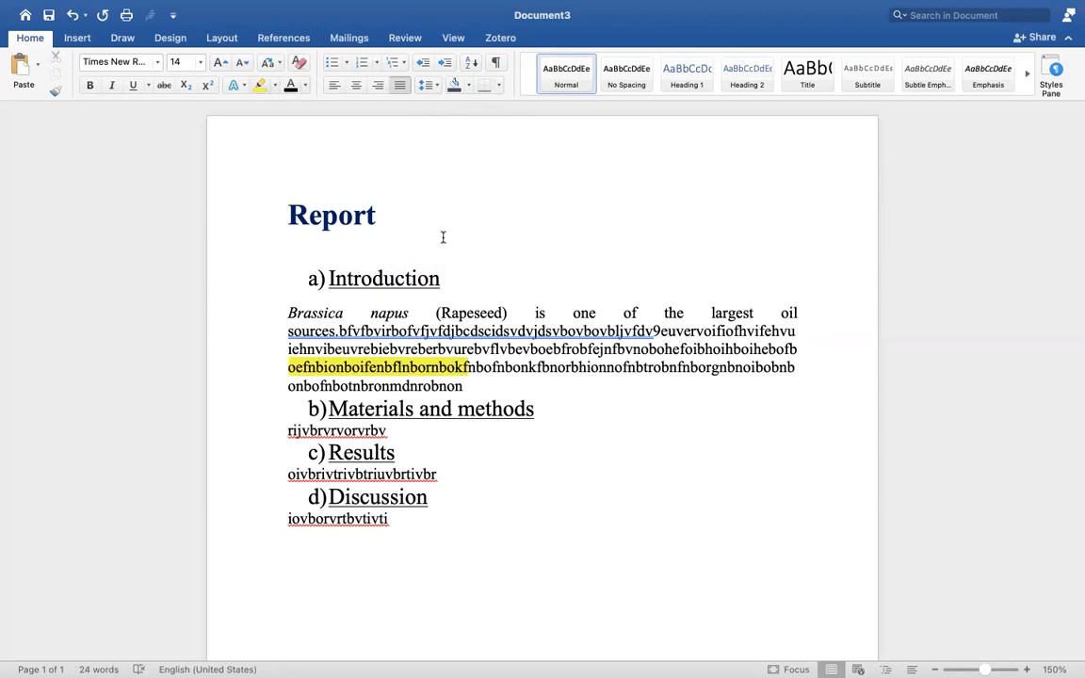
pyautogui.click(553, 369)
pyautogui.scroll(-2, 416, 350)
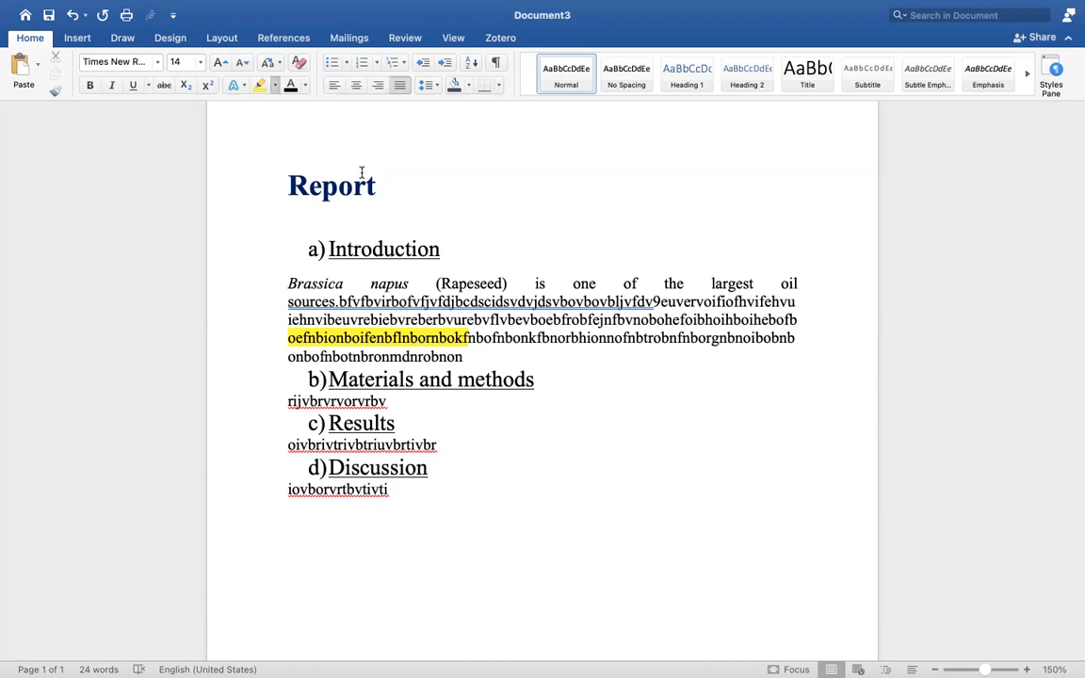
# Highlight the text following the yellow run in turquoise, replacing an initial dark blue highlight.
pyautogui.moveTo(578, 340); pyautogui.dragTo(466, 339)
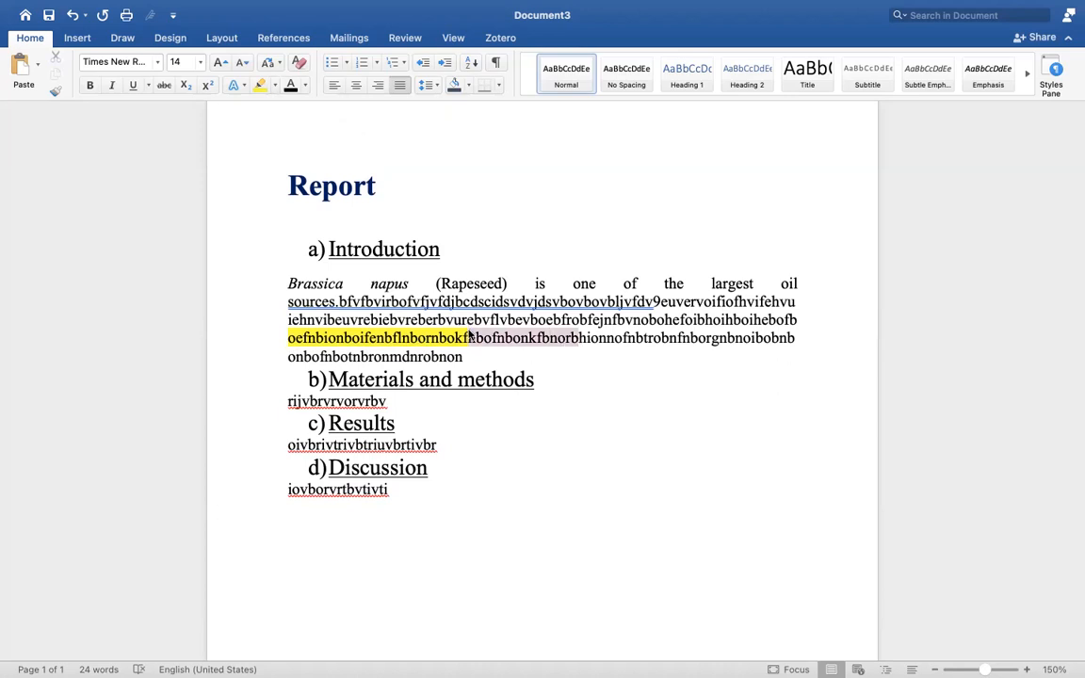
pyautogui.click(295, 162)
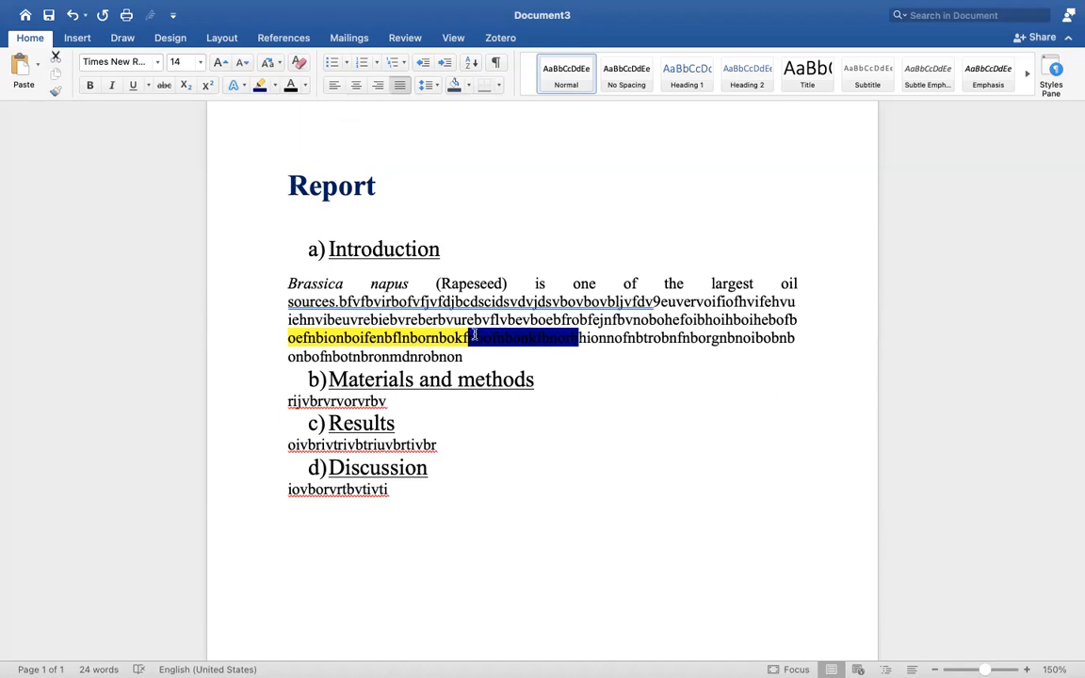
pyautogui.click(275, 85)
pyautogui.click(339, 149)
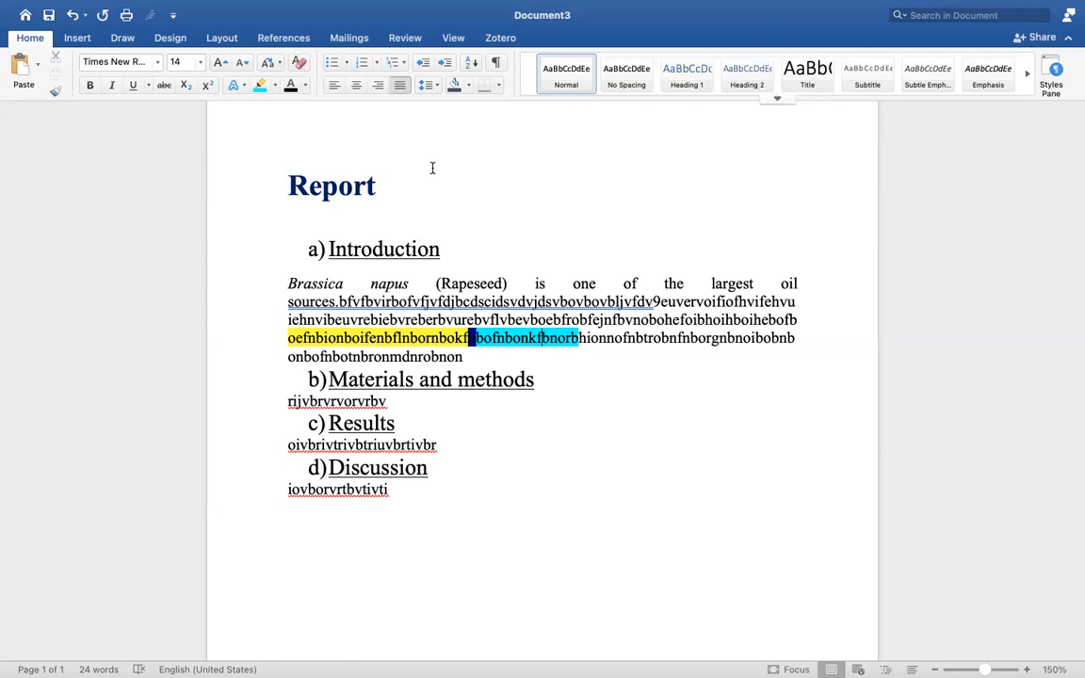
# Apply the Title style from the Styles gallery to the 'Report' heading.
pyautogui.moveTo(388, 186); pyautogui.dragTo(278, 196)
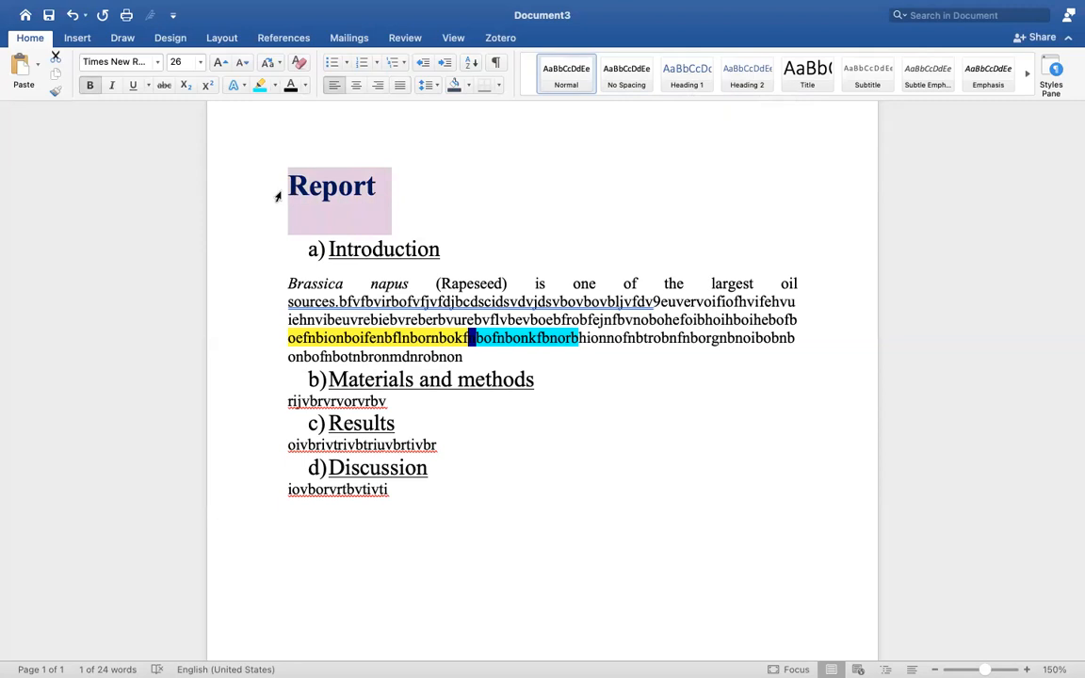
pyautogui.click(813, 86)
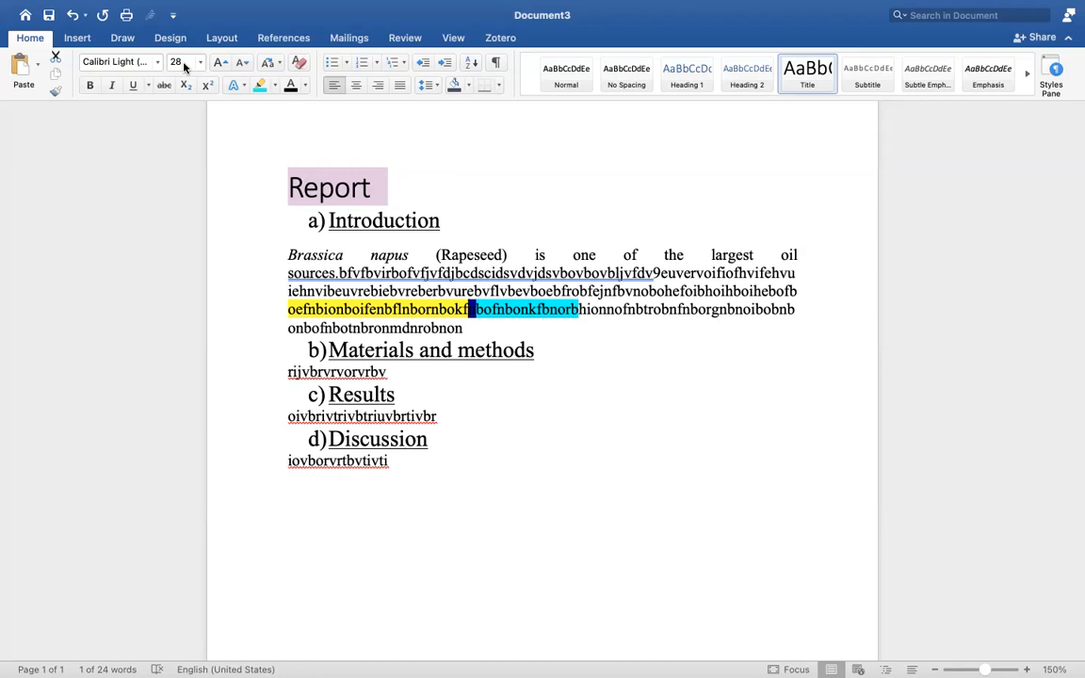
pyautogui.click(400, 209)
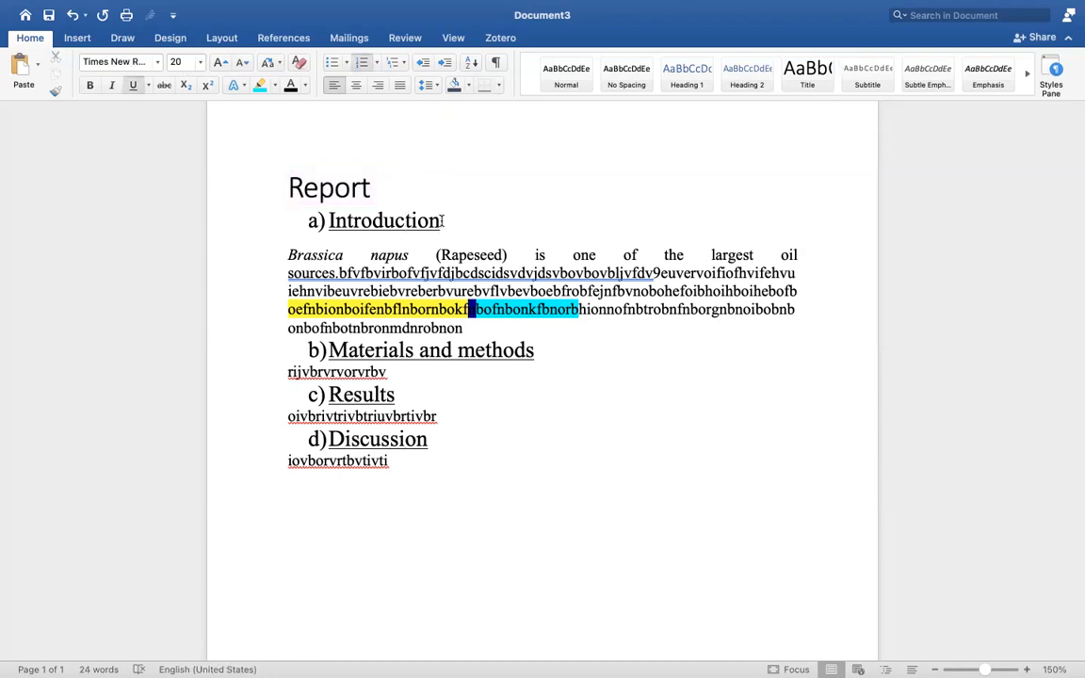
pyautogui.moveTo(442, 220); pyautogui.dragTo(305, 235)
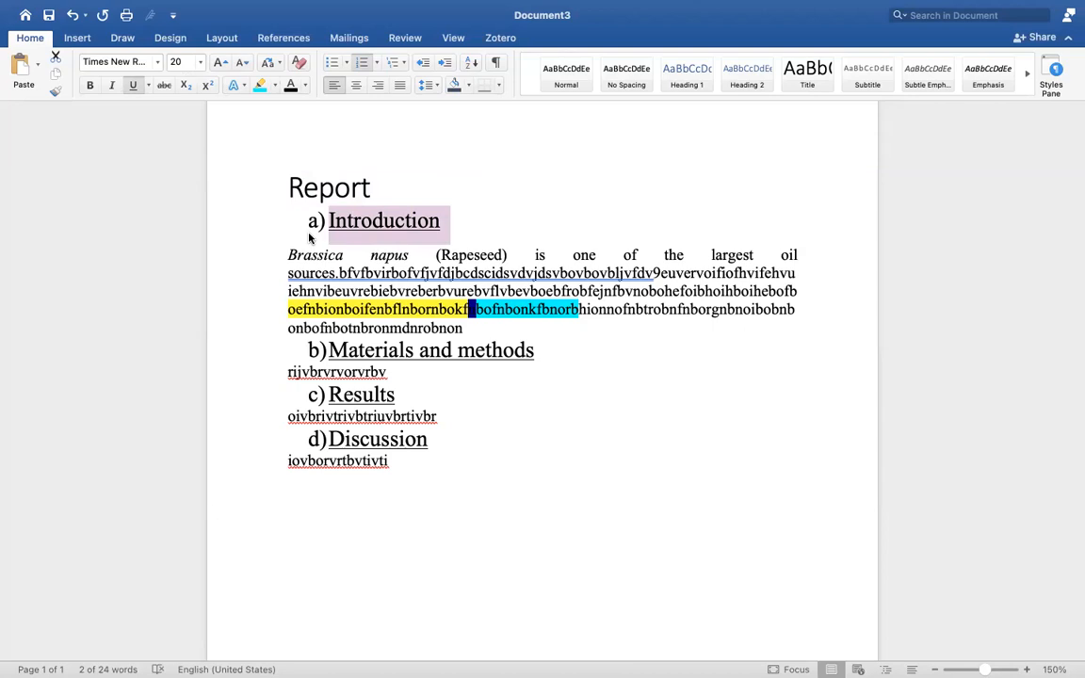
# Make the Introduction heading a Heading 1 heading.
pyautogui.click(703, 84)
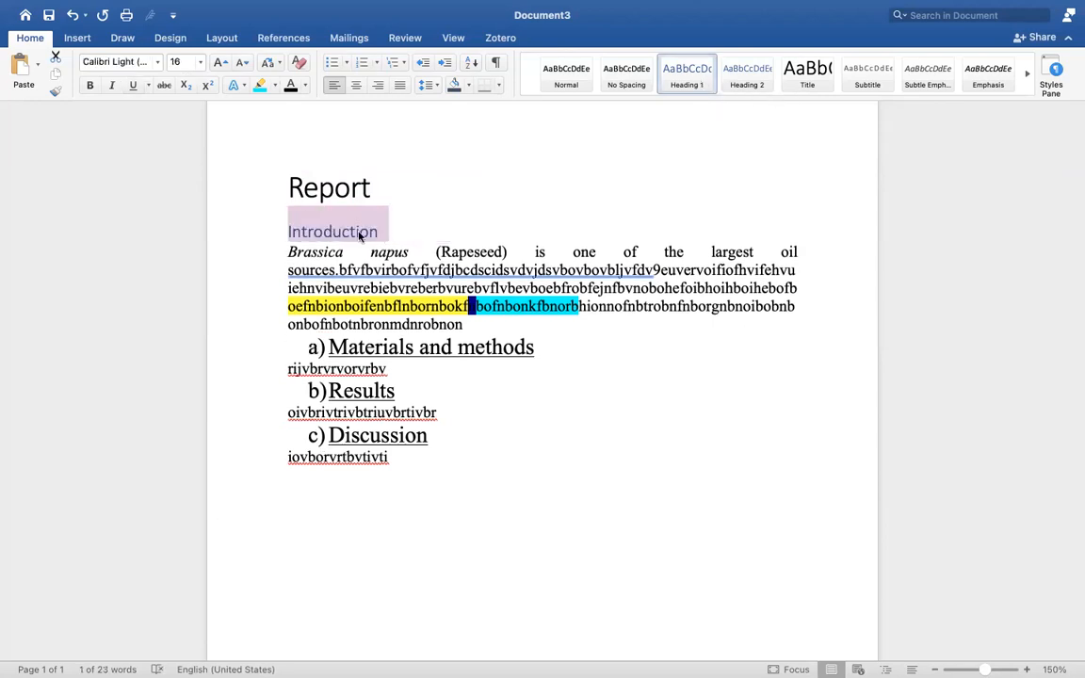
pyautogui.click(432, 352)
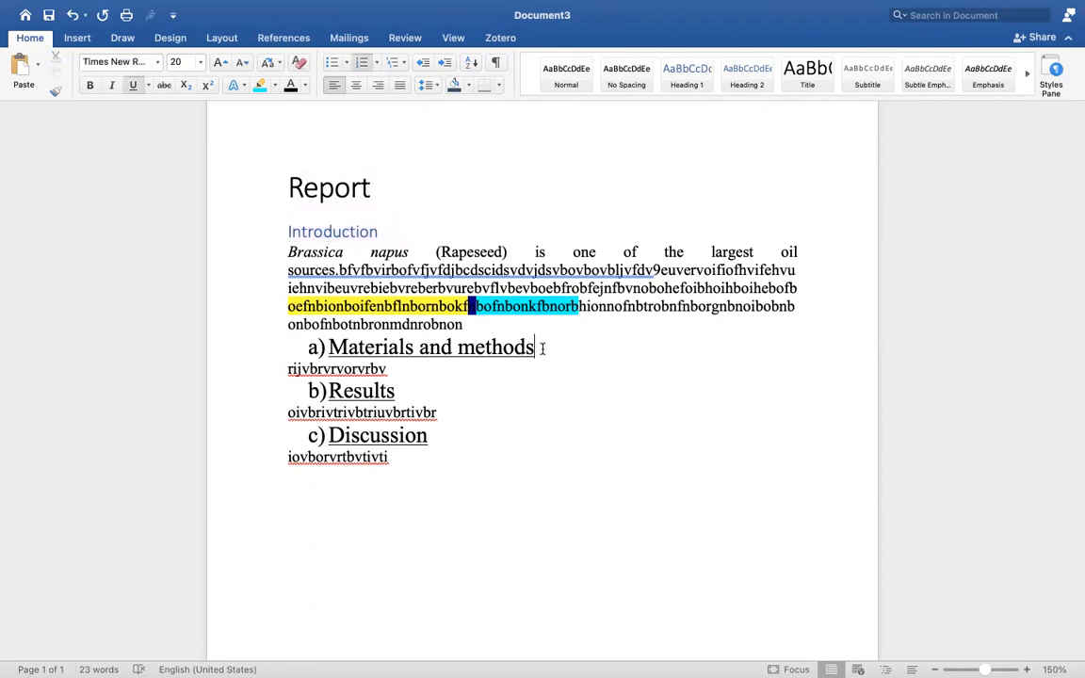
pyautogui.click(352, 238)
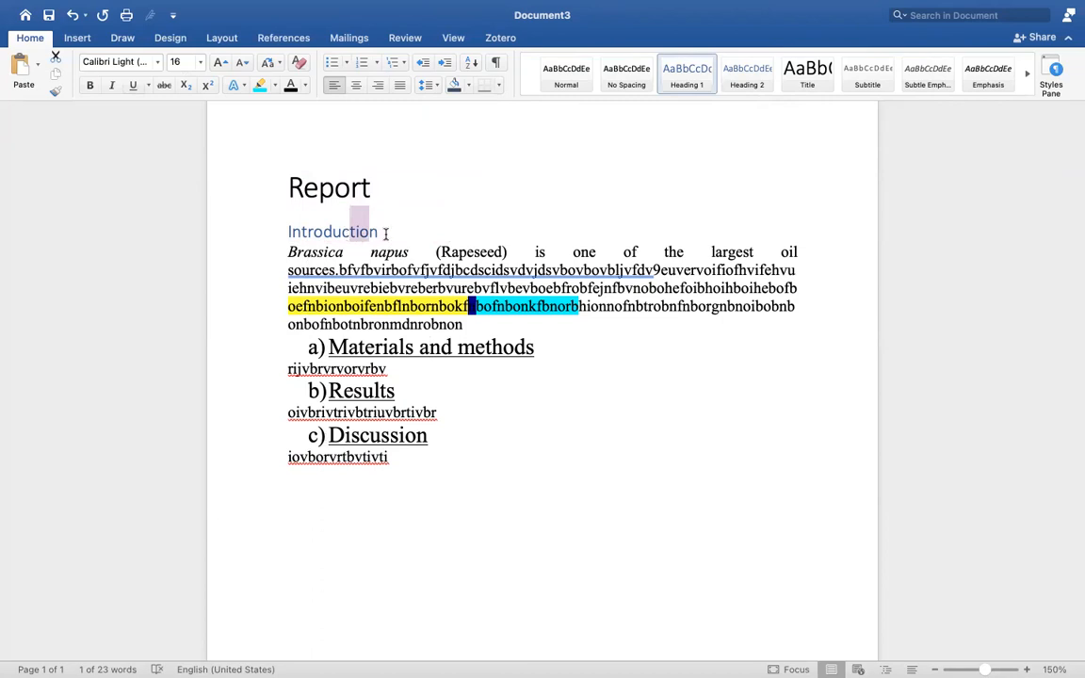
pyautogui.click(382, 233)
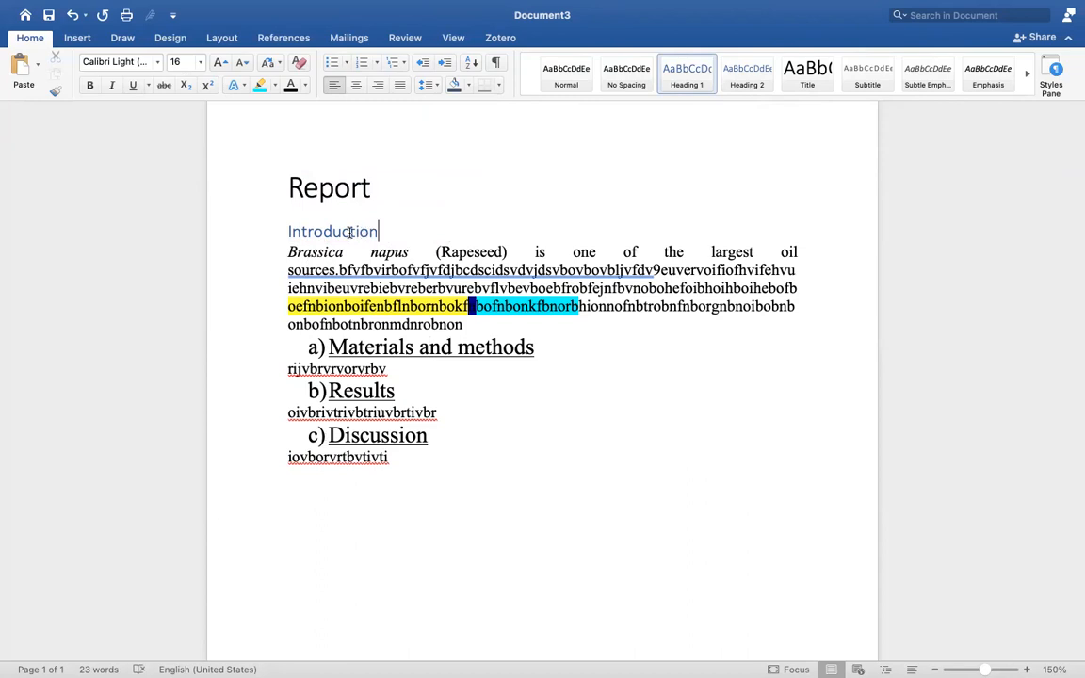
# Set the Report title and Introduction heading in Times New Roman.
pyautogui.moveTo(396, 229); pyautogui.dragTo(273, 198)
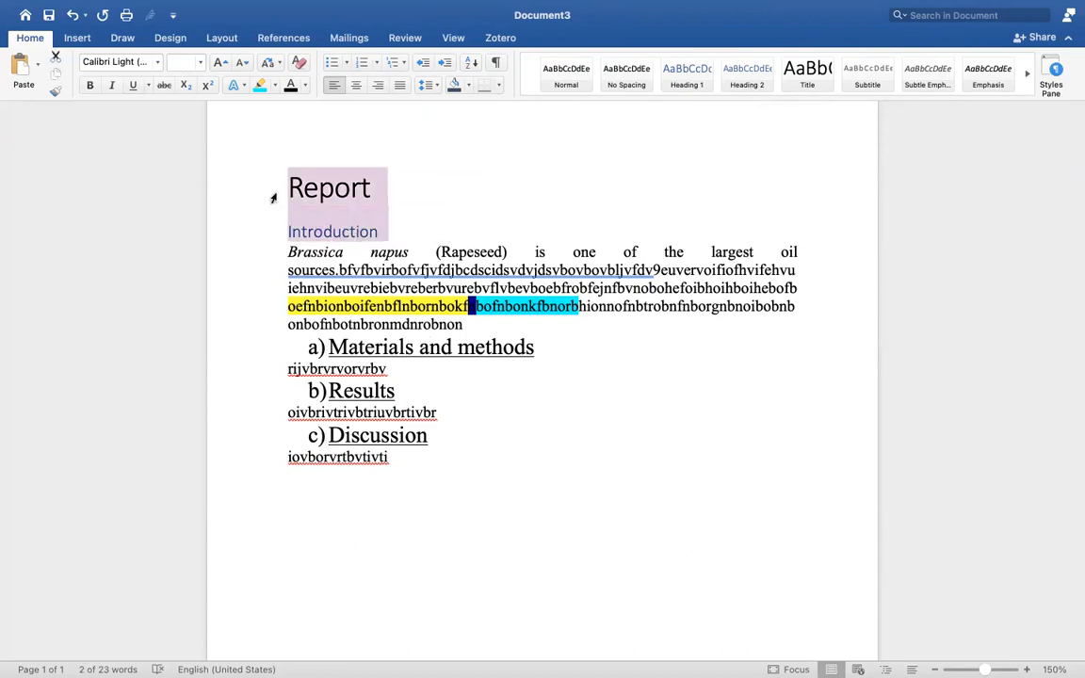
pyautogui.click(142, 60)
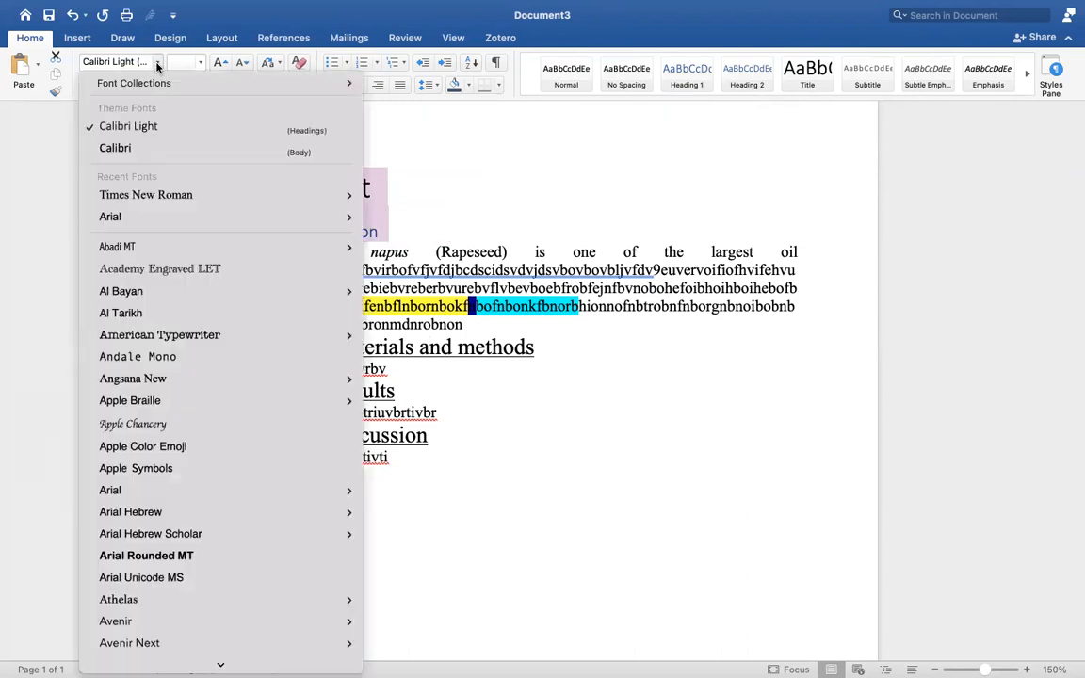
pyautogui.click(150, 194)
pyautogui.click(329, 228)
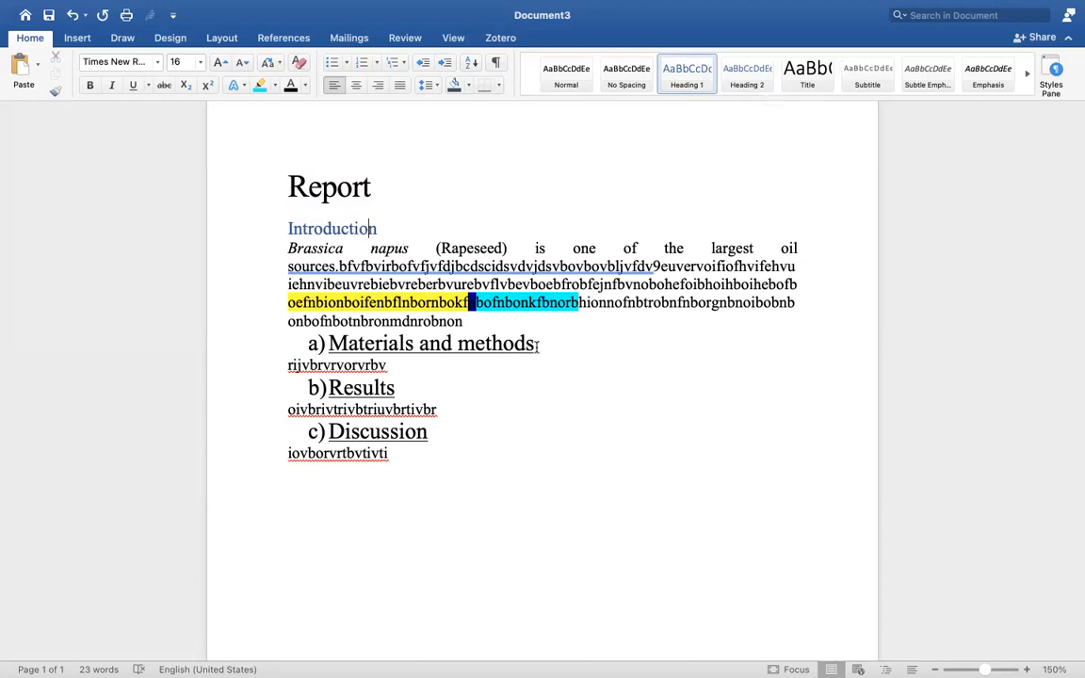
# Apply Heading 1 to the Materials and methods, Results and Discussion lines.
pyautogui.moveTo(538, 347); pyautogui.dragTo(302, 341)
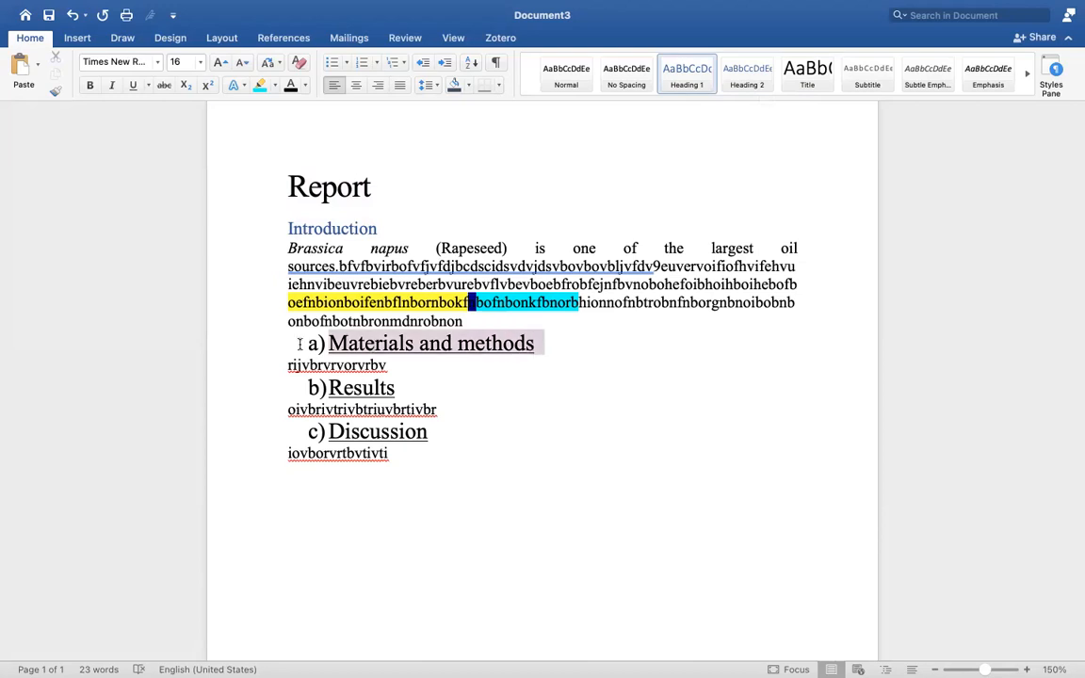
pyautogui.click(687, 88)
pyautogui.click(350, 354)
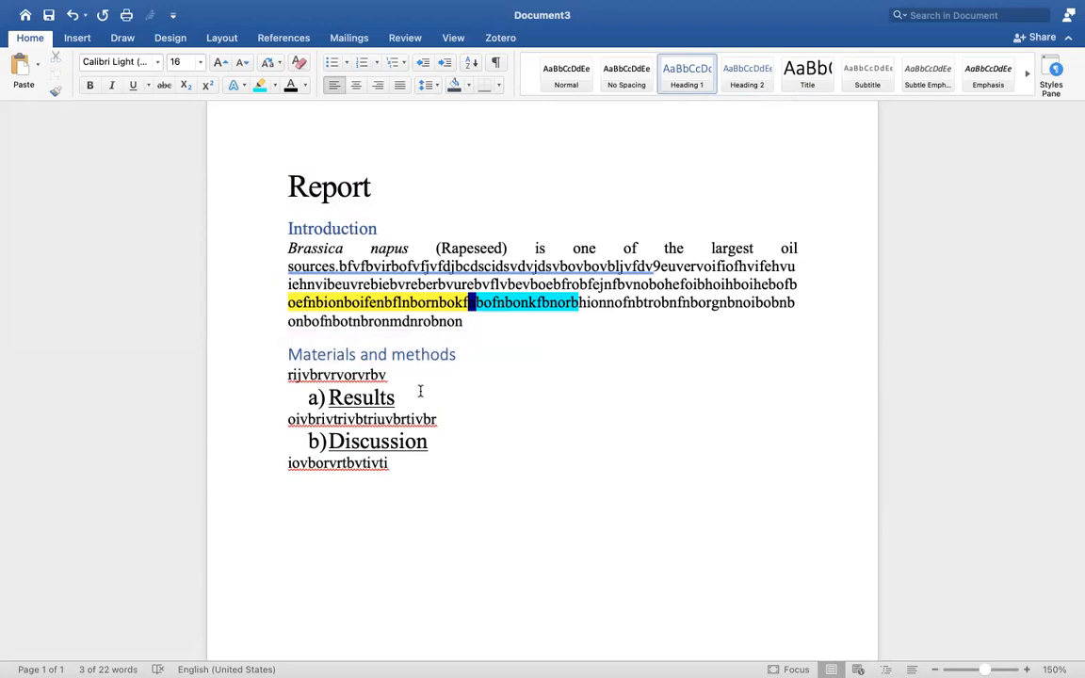
pyautogui.moveTo(391, 398); pyautogui.dragTo(287, 406)
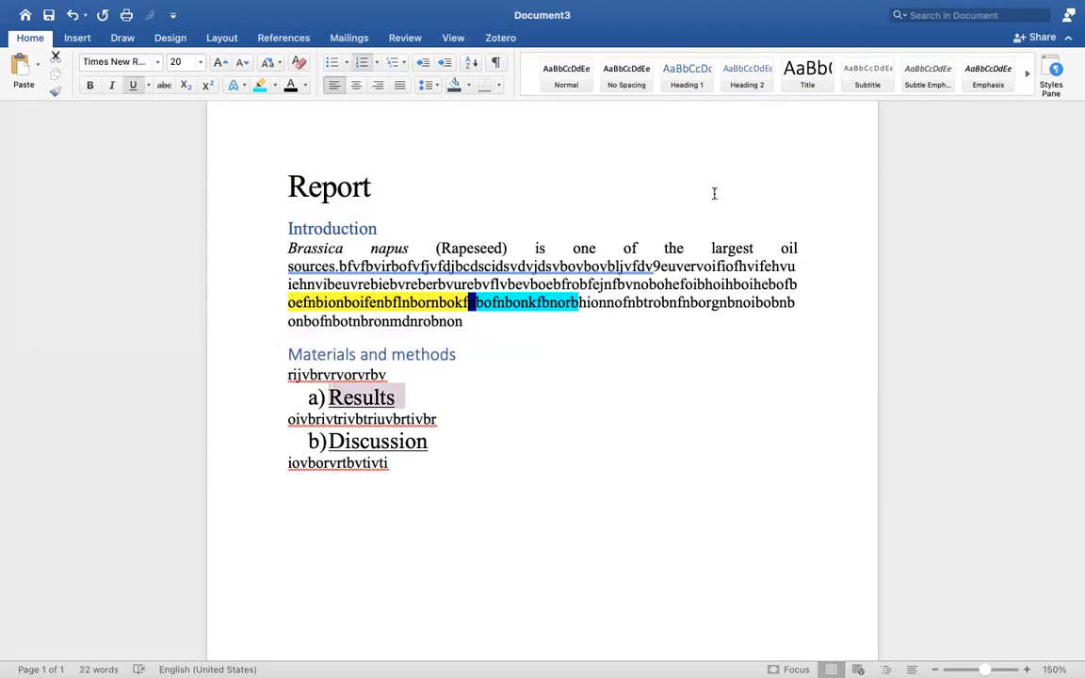
pyautogui.click(688, 83)
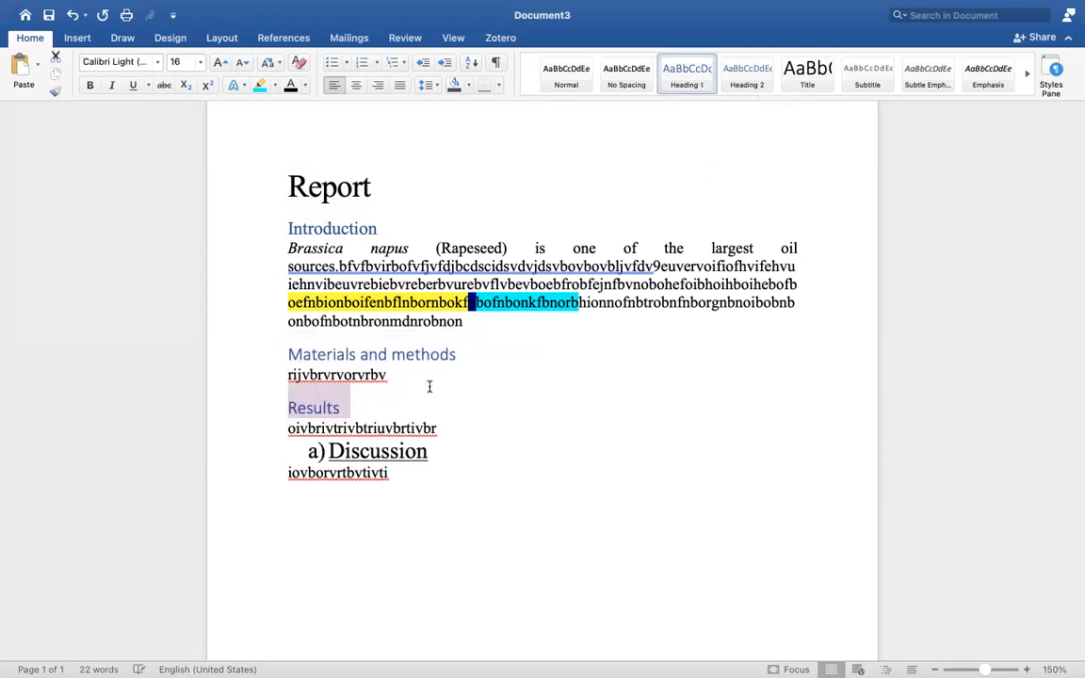
pyautogui.moveTo(432, 451); pyautogui.dragTo(325, 452)
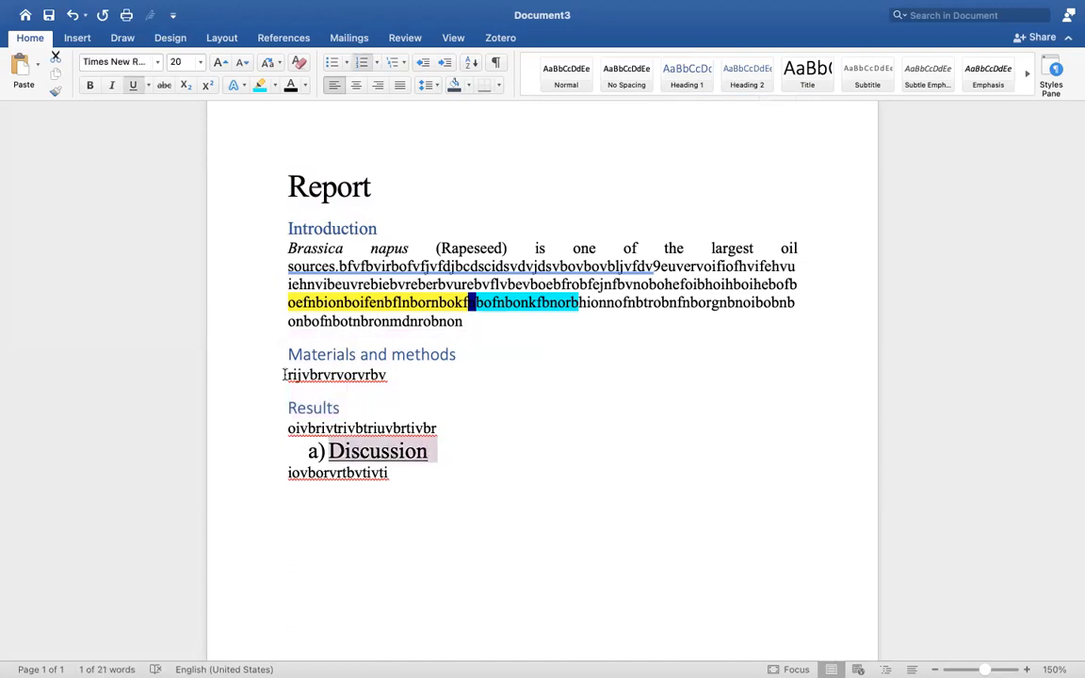
pyautogui.click(691, 79)
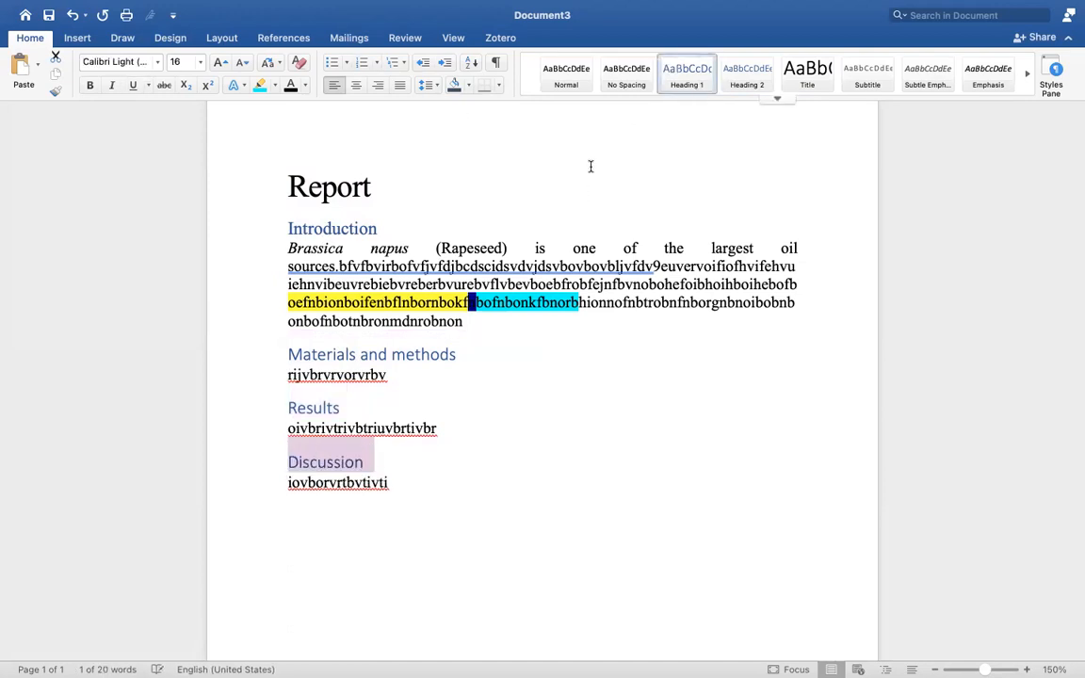
pyautogui.click(421, 487)
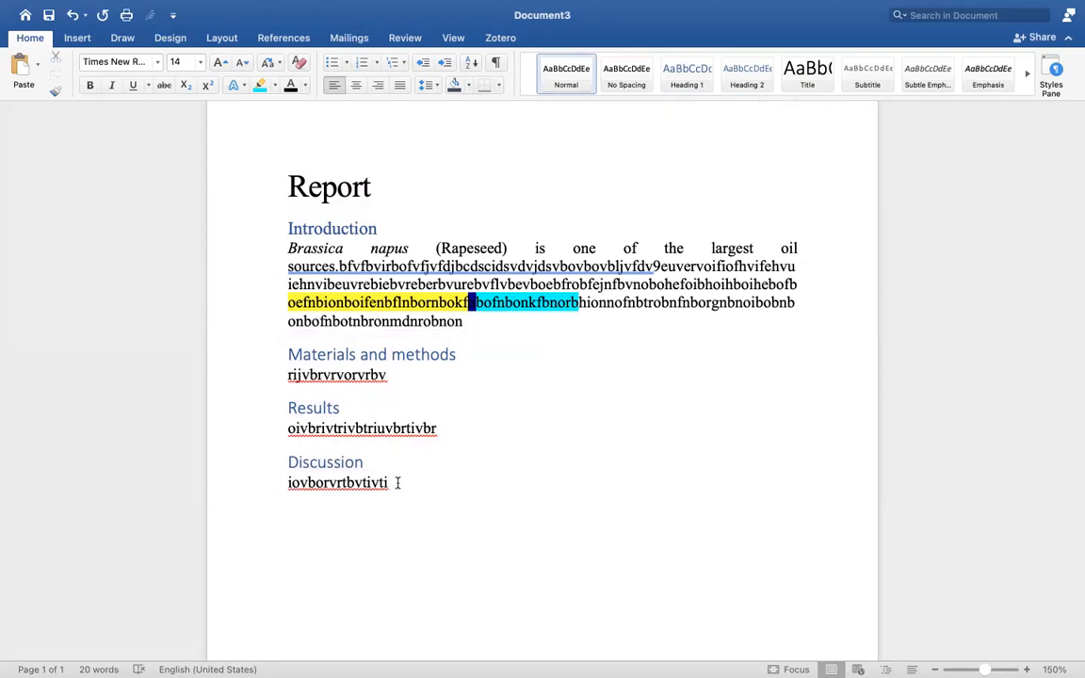
# Reset the body lines under Discussion, Results and Materials and methods to Normal style.
pyautogui.click(280, 488)
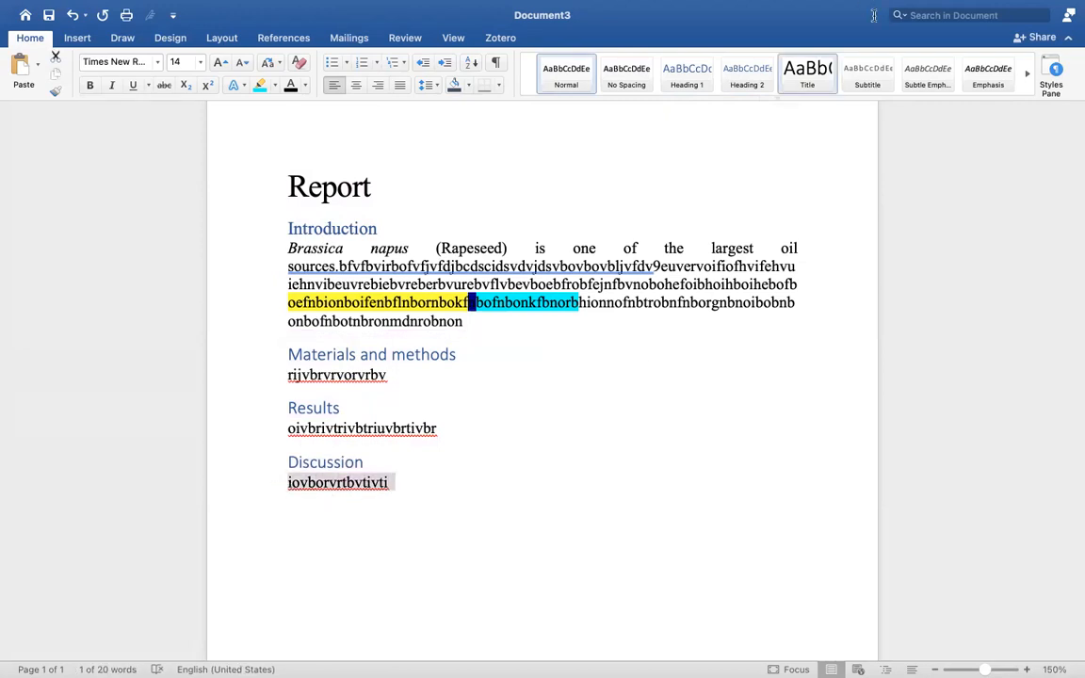
pyautogui.click(566, 79)
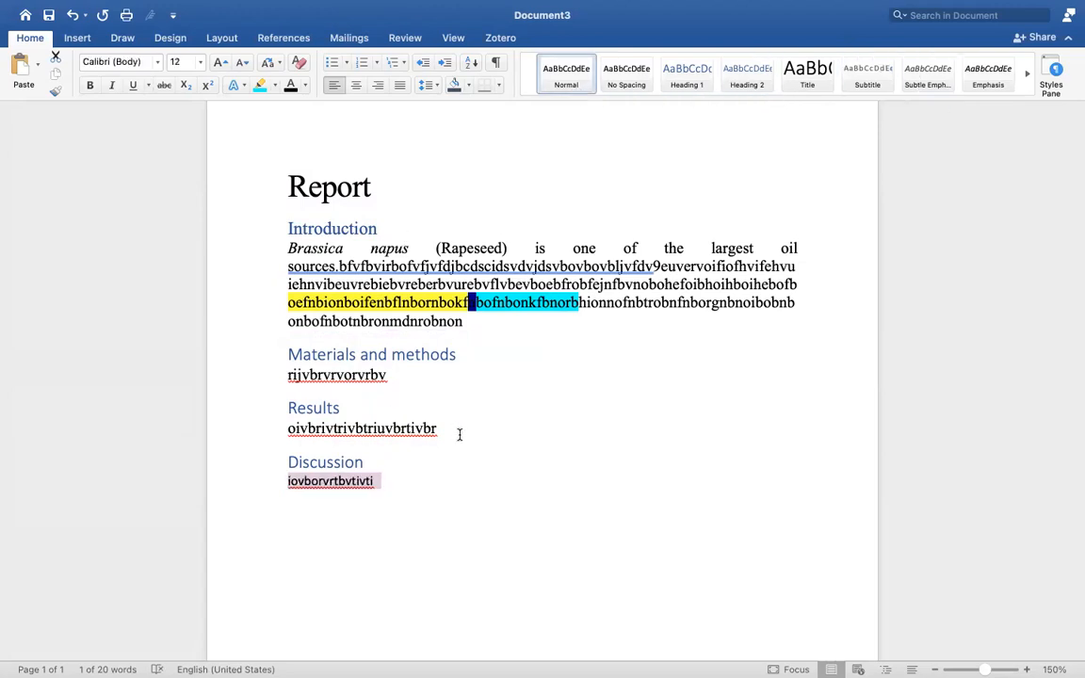
pyautogui.moveTo(439, 429); pyautogui.dragTo(287, 432)
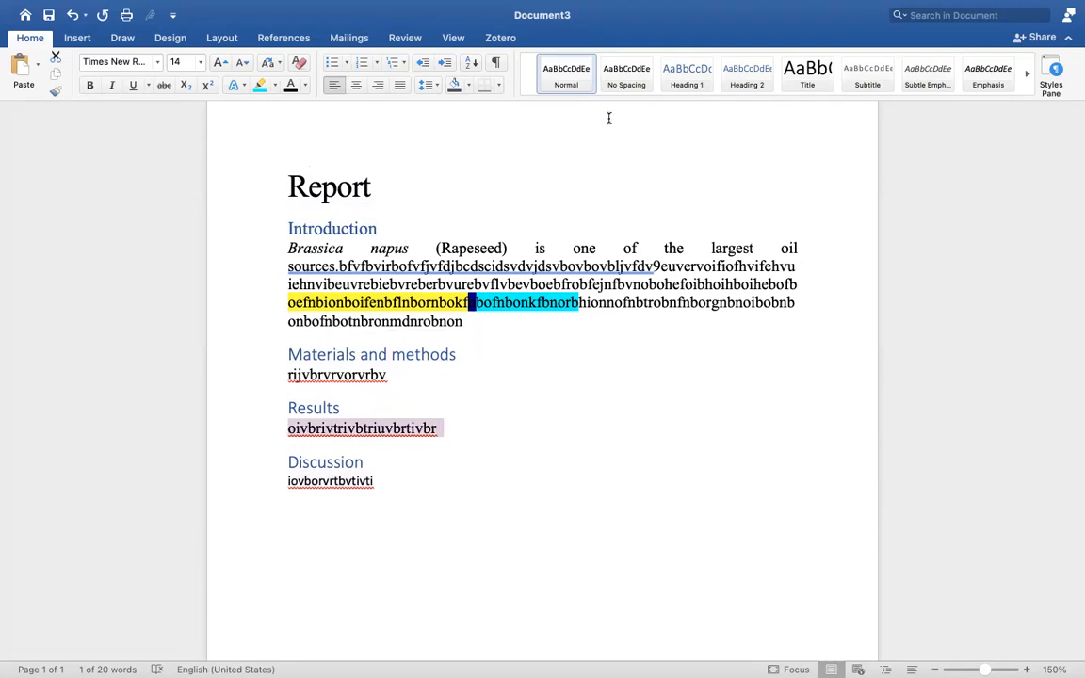
pyautogui.click(568, 81)
pyautogui.moveTo(396, 372); pyautogui.dragTo(273, 377)
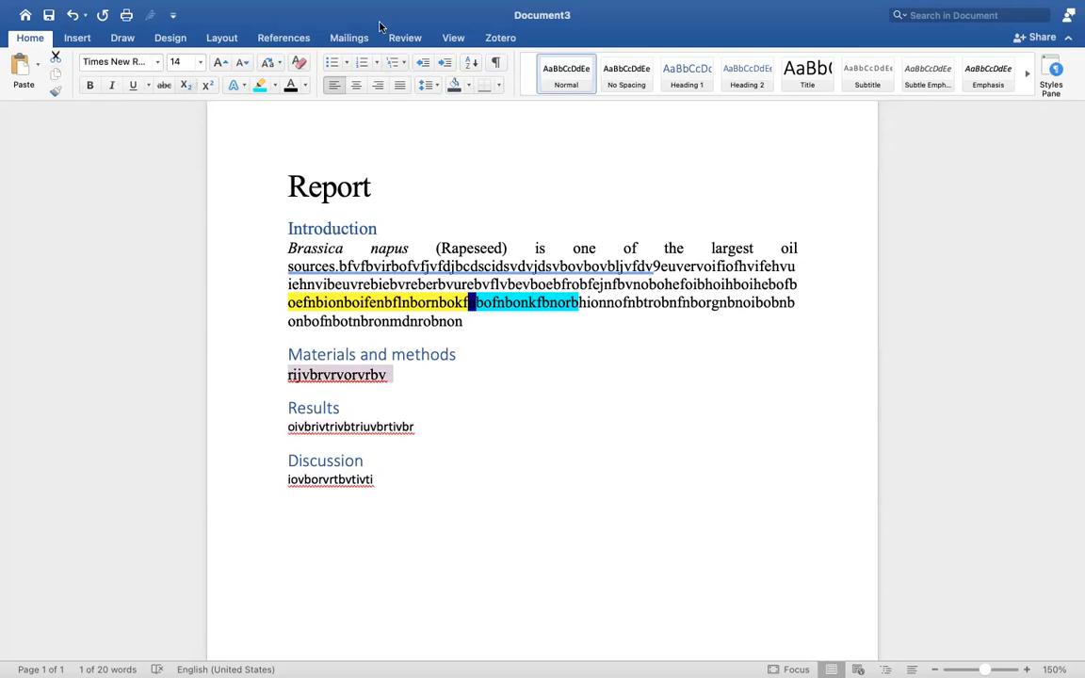
pyautogui.click(568, 87)
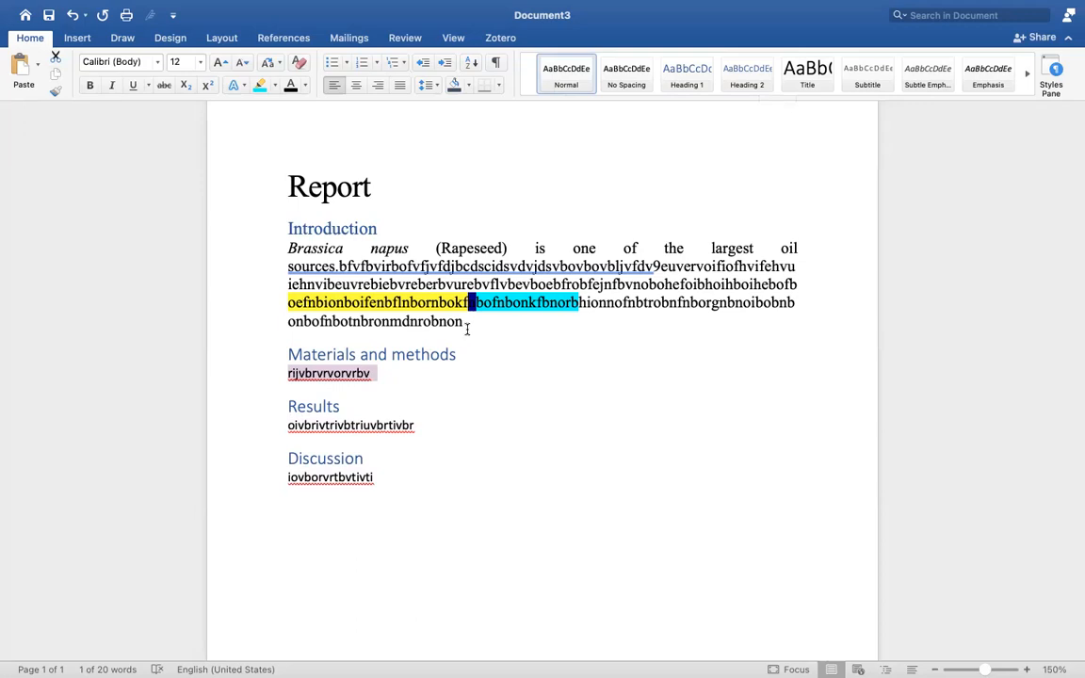
# Set the Introduction paragraph to Normal style and delete a character before 'sources'.
pyautogui.moveTo(468, 323); pyautogui.dragTo(282, 252)
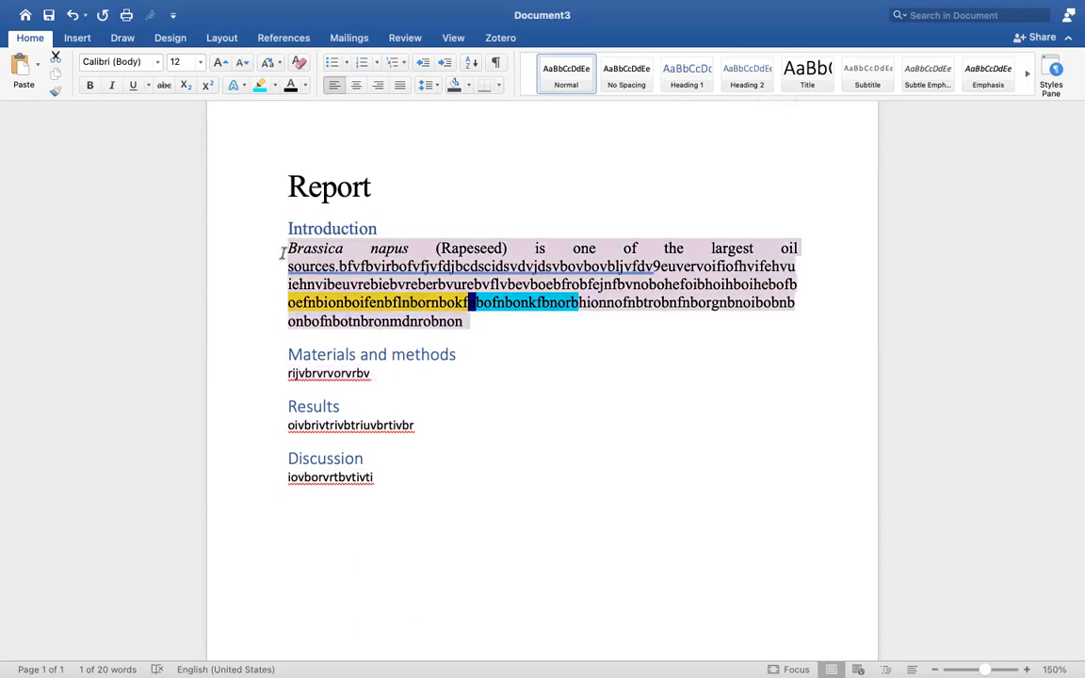
pyautogui.click(568, 85)
pyautogui.click(495, 236)
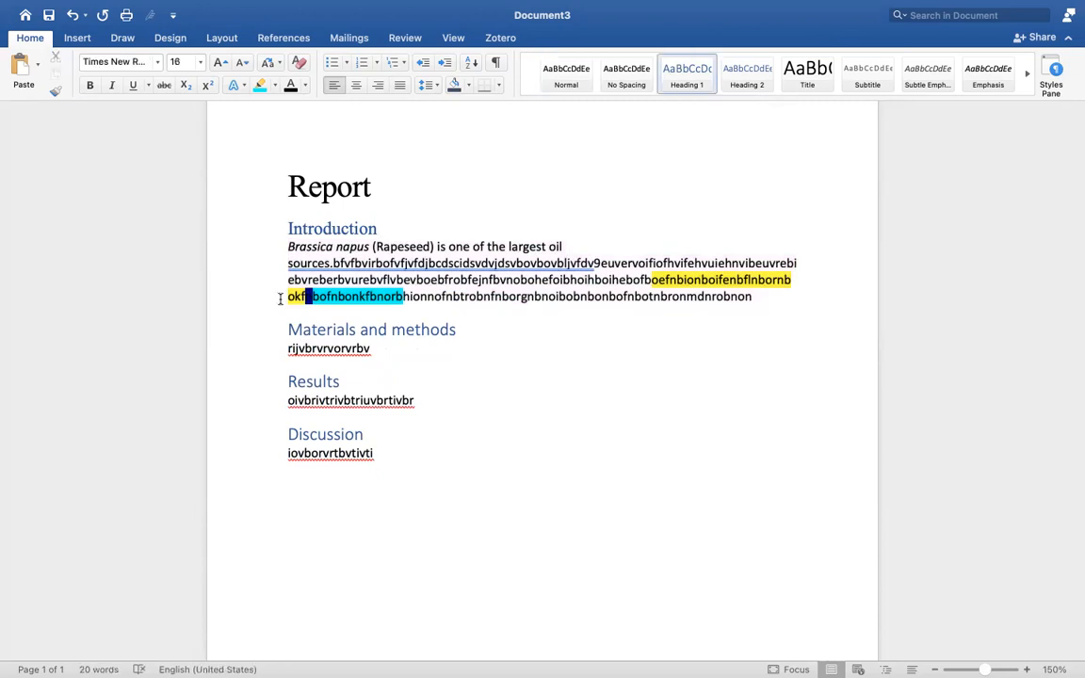
pyautogui.click(282, 264)
pyautogui.press('BackSpace')
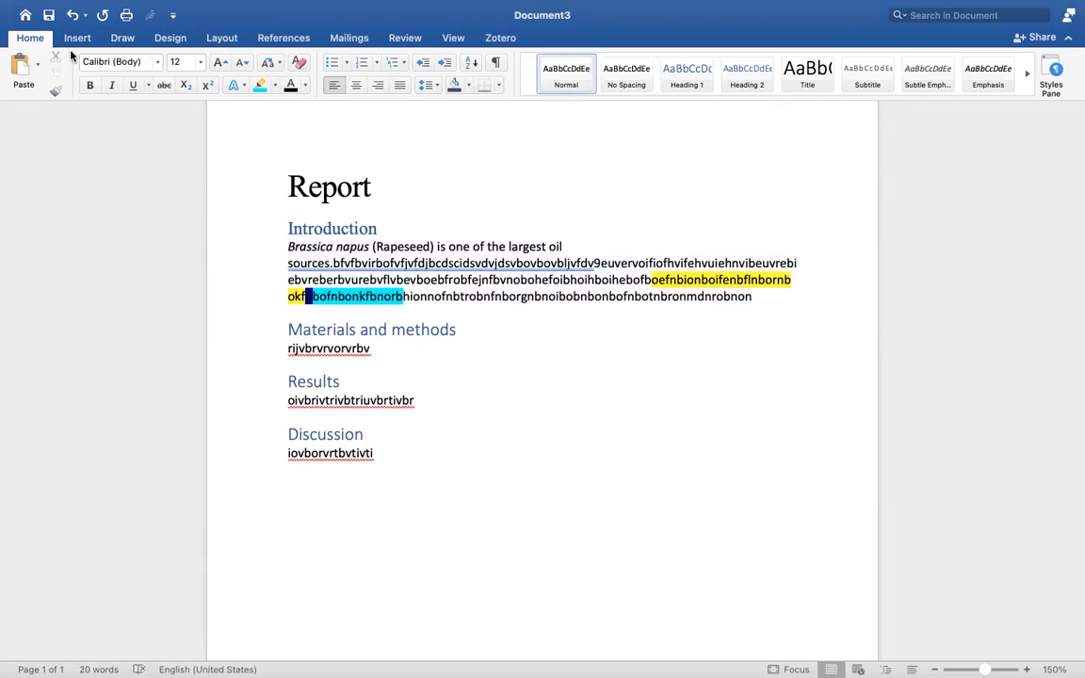
# Set everything from the Introduction heading to the document's end in Times New Roman.
pyautogui.moveTo(390, 457); pyautogui.dragTo(266, 209)
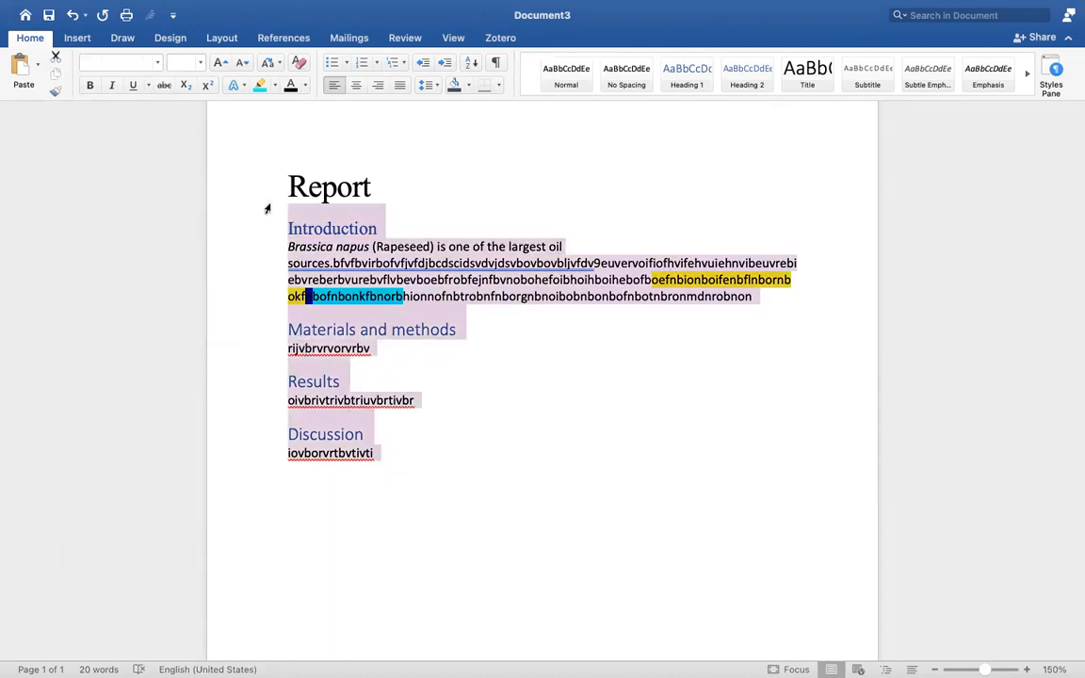
pyautogui.click(157, 64)
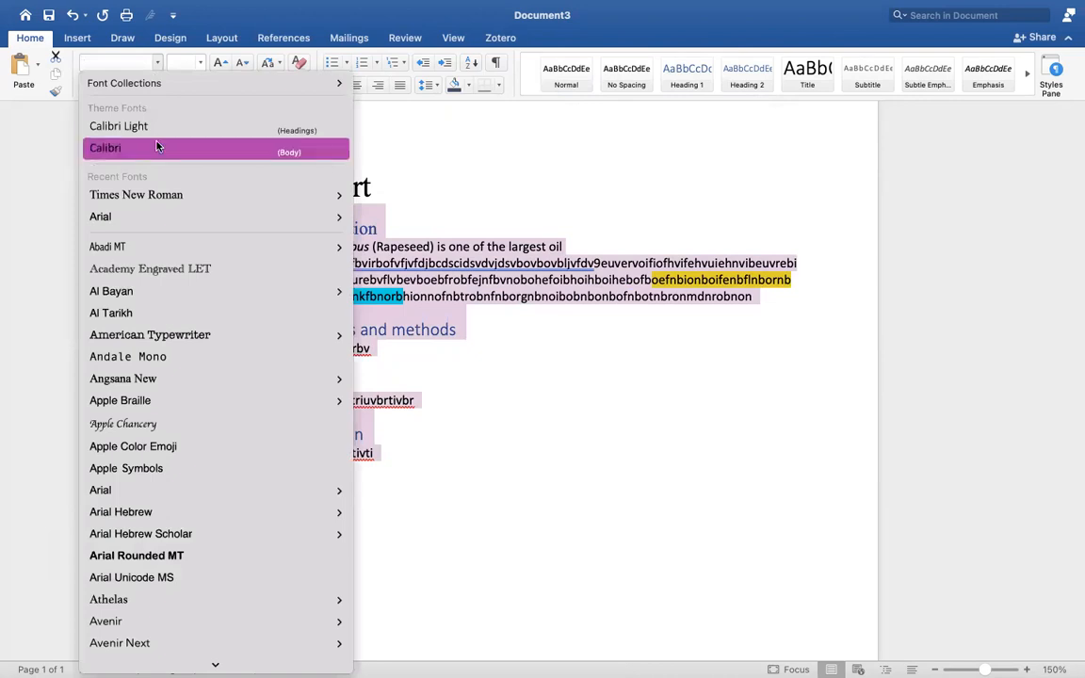
pyautogui.moveTo(158, 196)
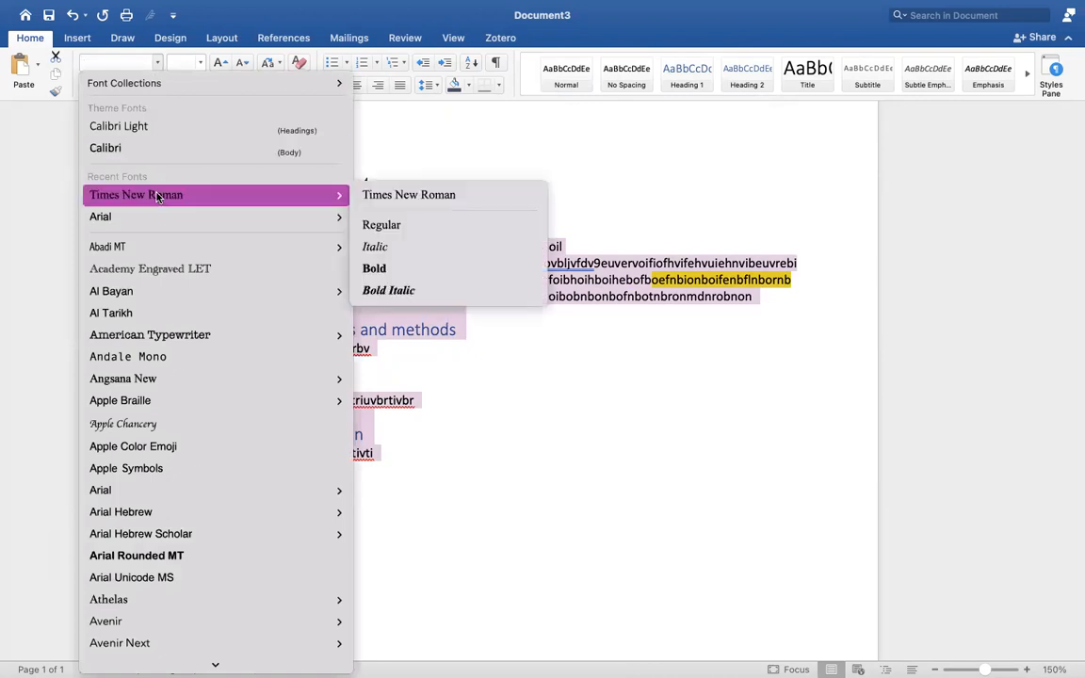
pyautogui.click(158, 195)
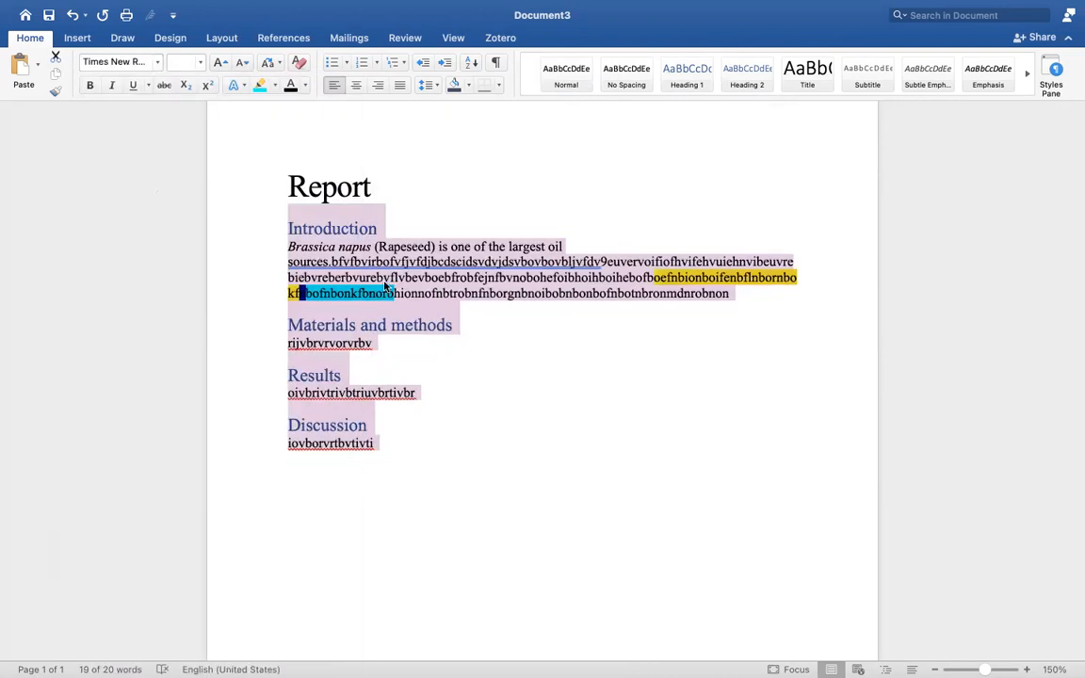
pyautogui.click(384, 278)
pyautogui.click(466, 326)
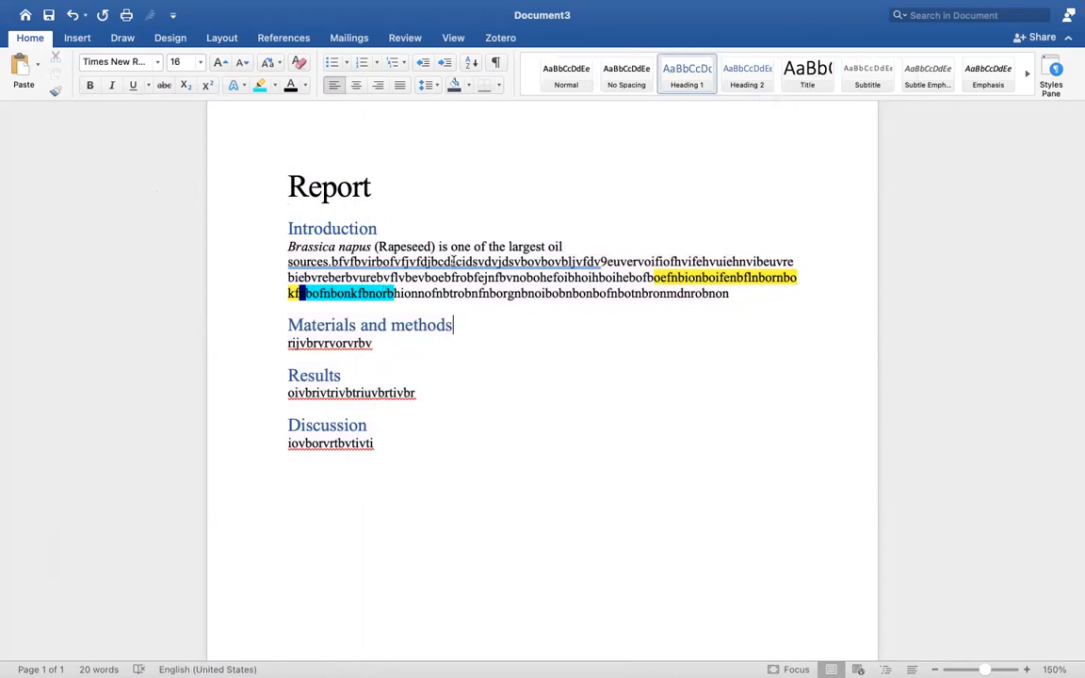
pyautogui.moveTo(467, 4)
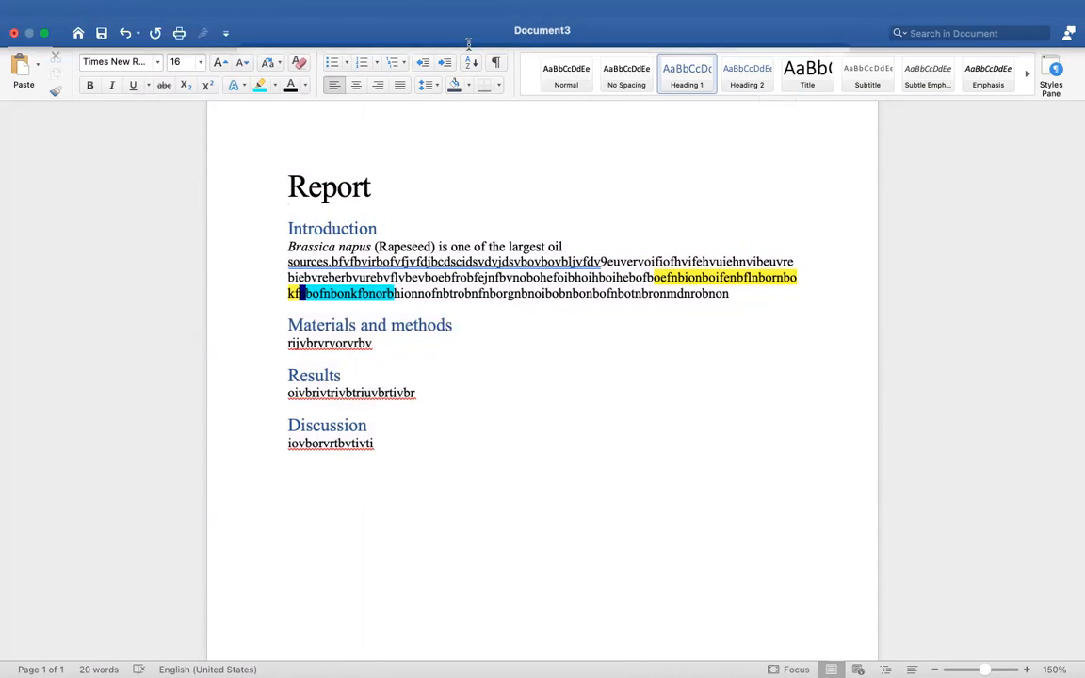